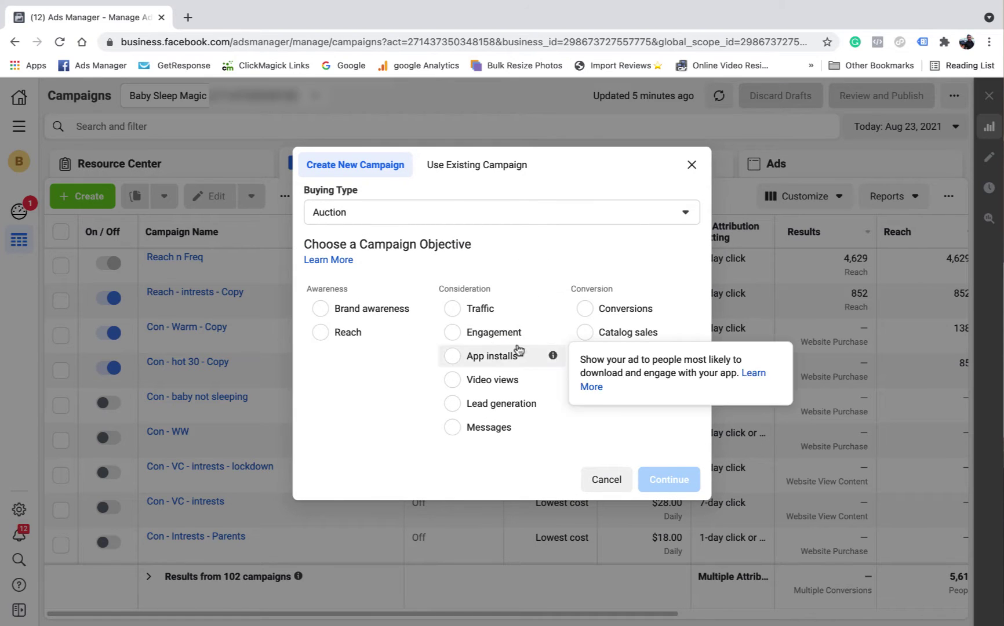
Create a new campaign with the Engagement objective and the Page likes engagement type.
click(454, 332)
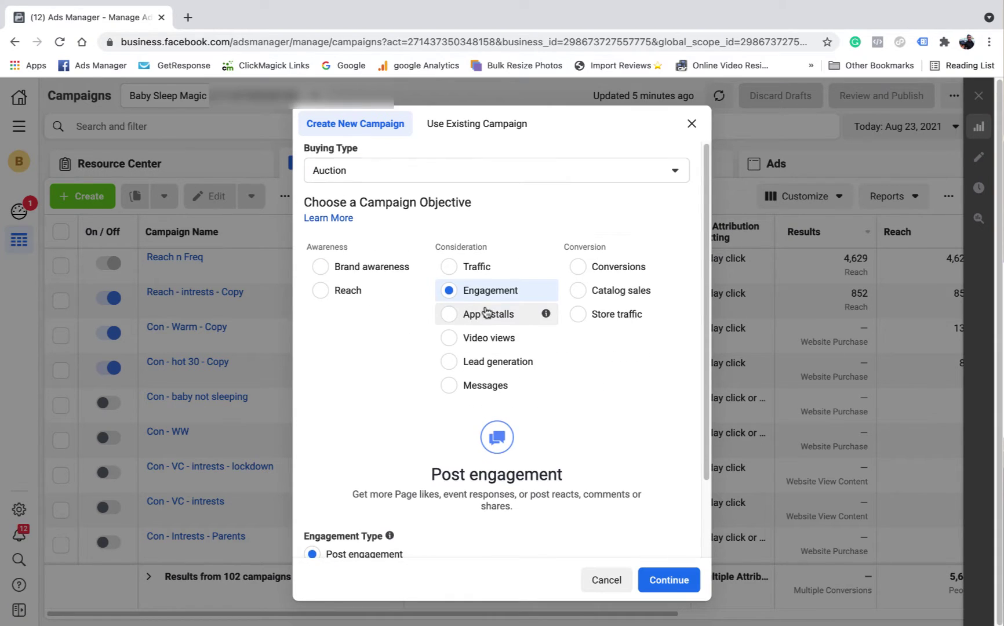
scroll(483, 316, down, 2)
click(315, 489)
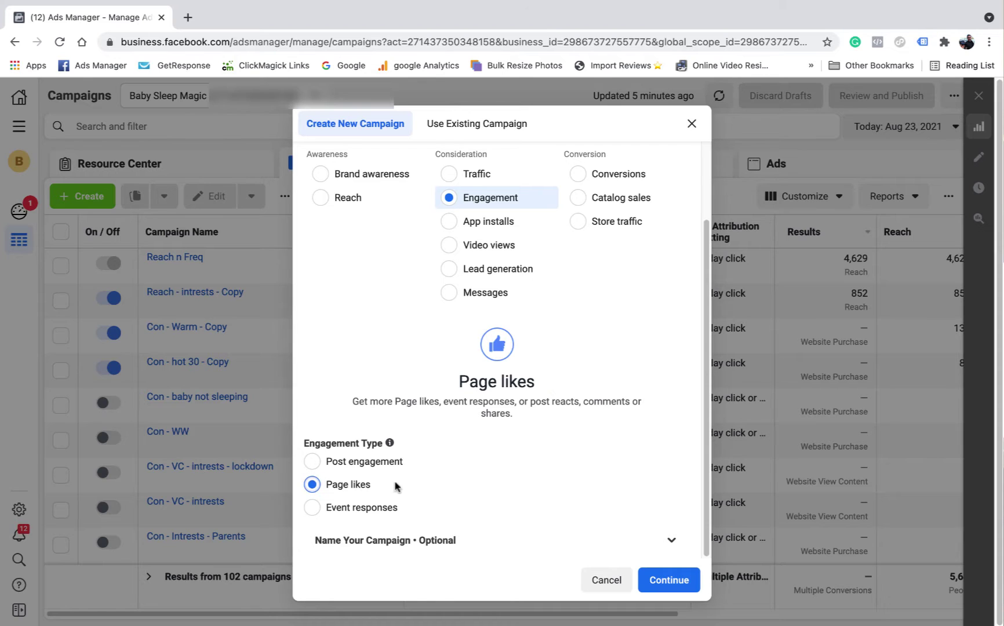
click(673, 582)
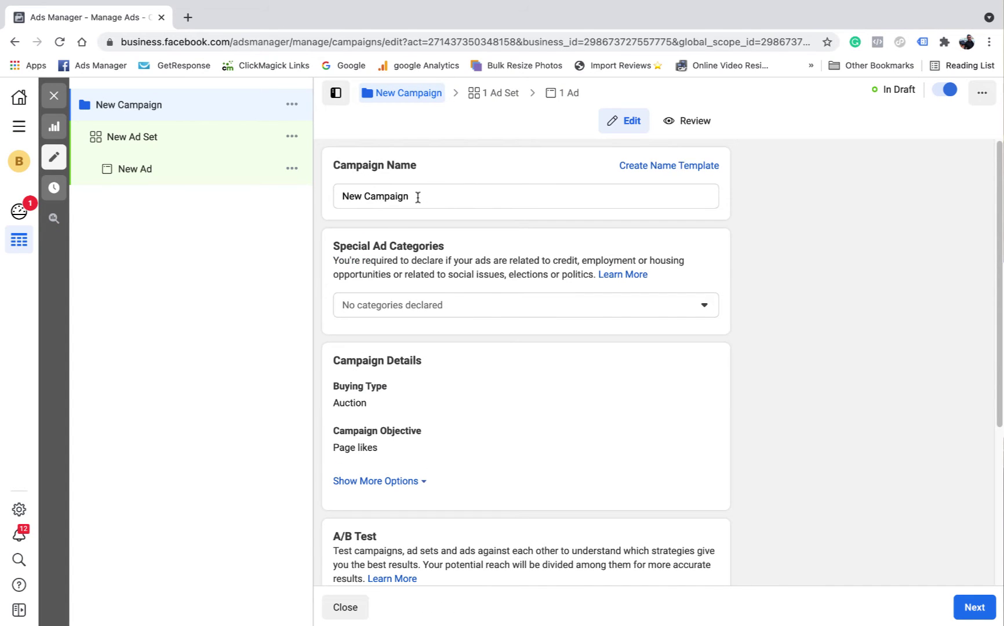
Name the campaign "Page Likes" and proceed to the ad set settings.
drag(417, 196, 336, 196)
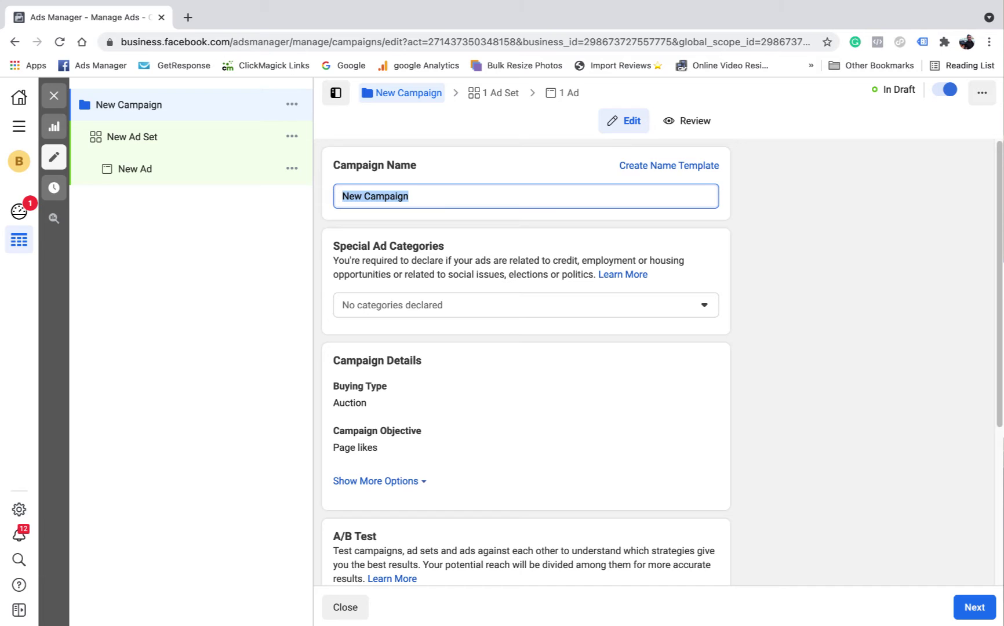
text(Page )
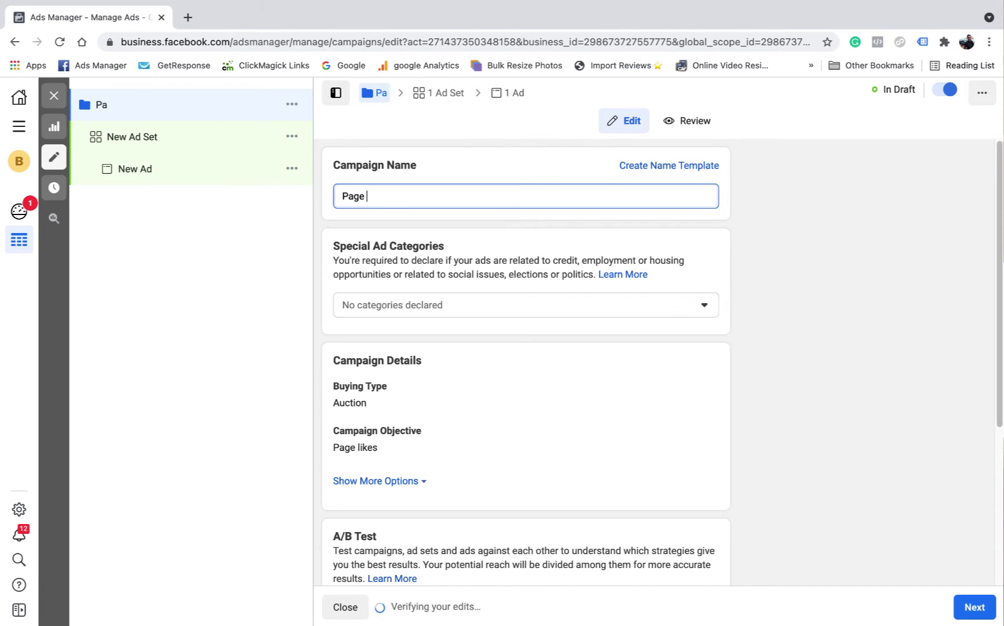
text(Likes)
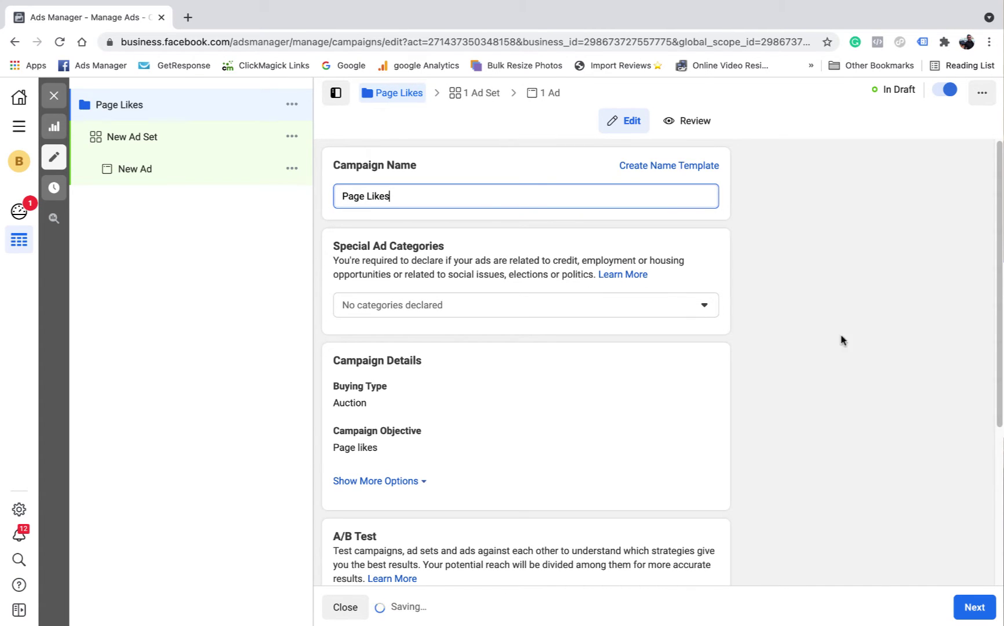
scroll(513, 307, down, 3)
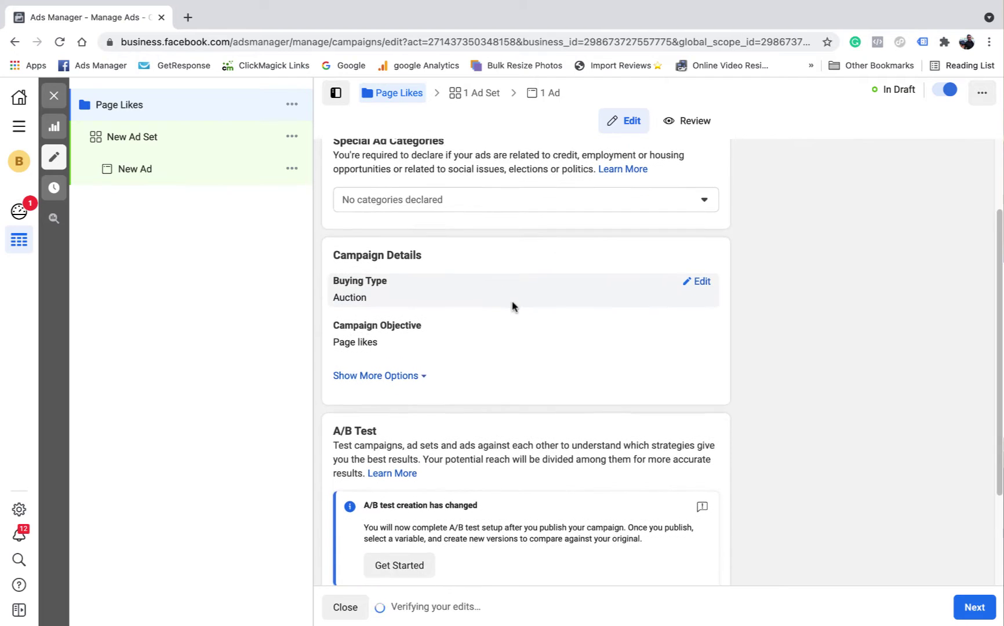
scroll(511, 309, down, 1)
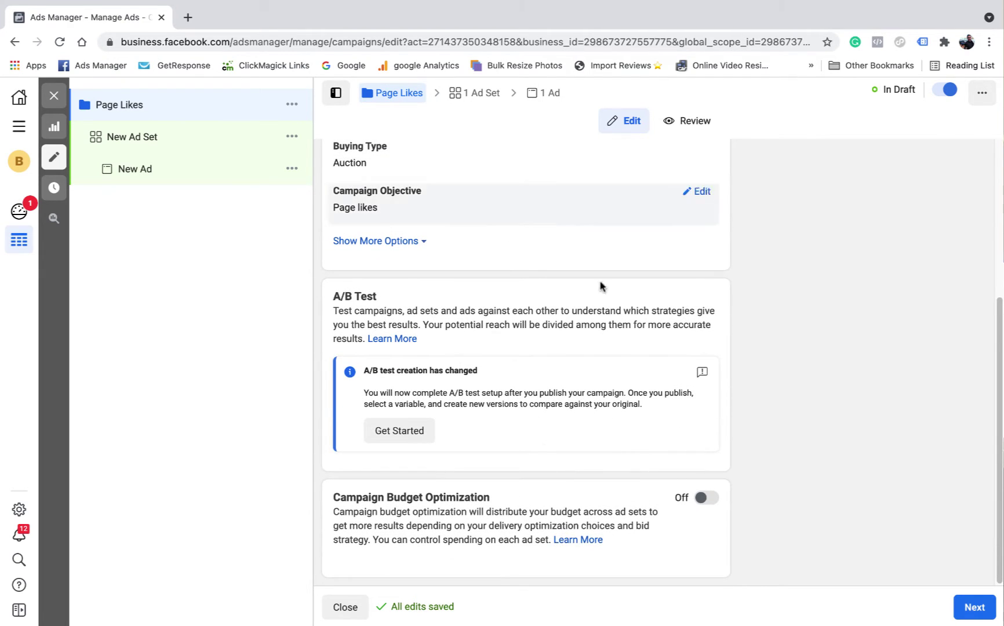
click(977, 607)
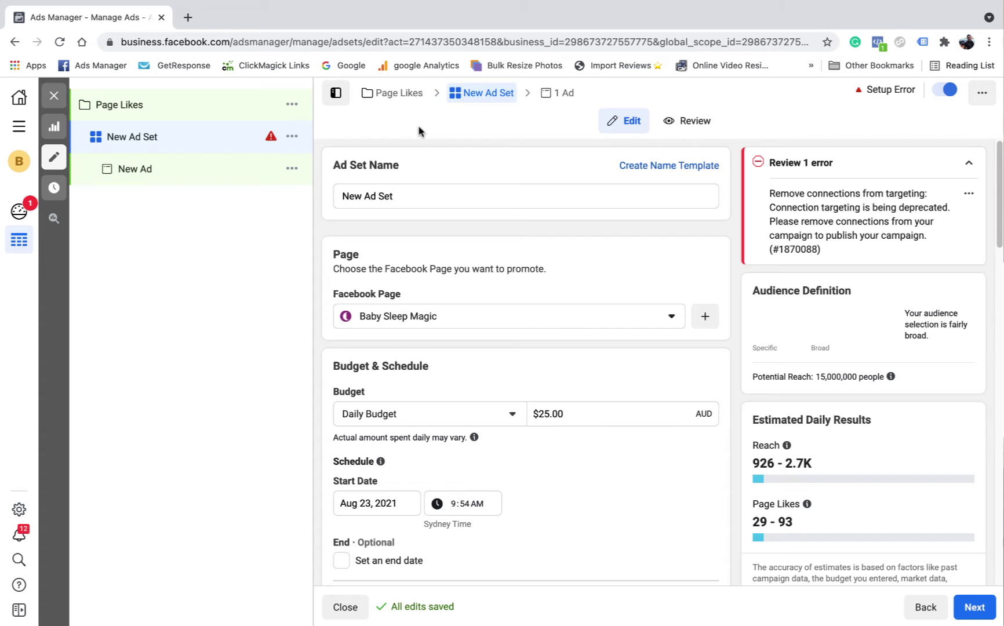
Rename the ad set as "Page Likes".
drag(400, 191, 338, 193)
text(P)
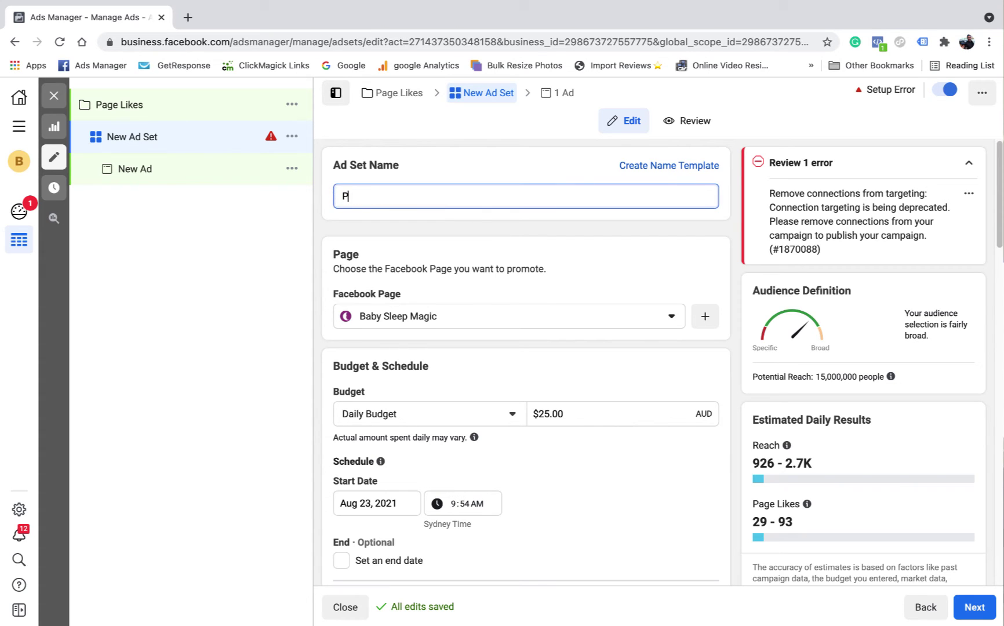
text(age Likes)
click(475, 250)
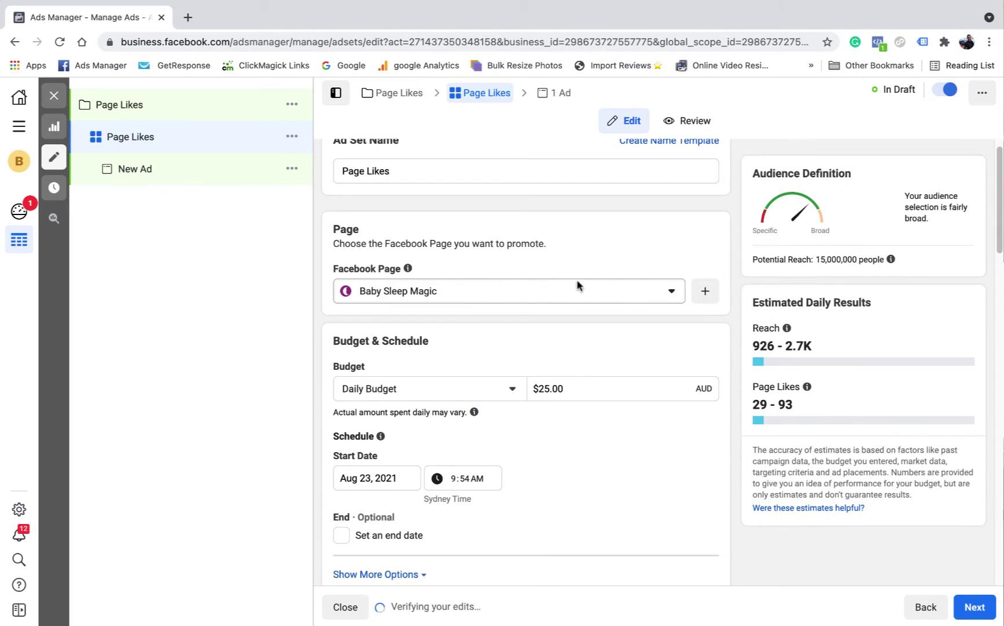
Set the ad set's daily budget to $10.00 AUD.
scroll(619, 288, down, 1)
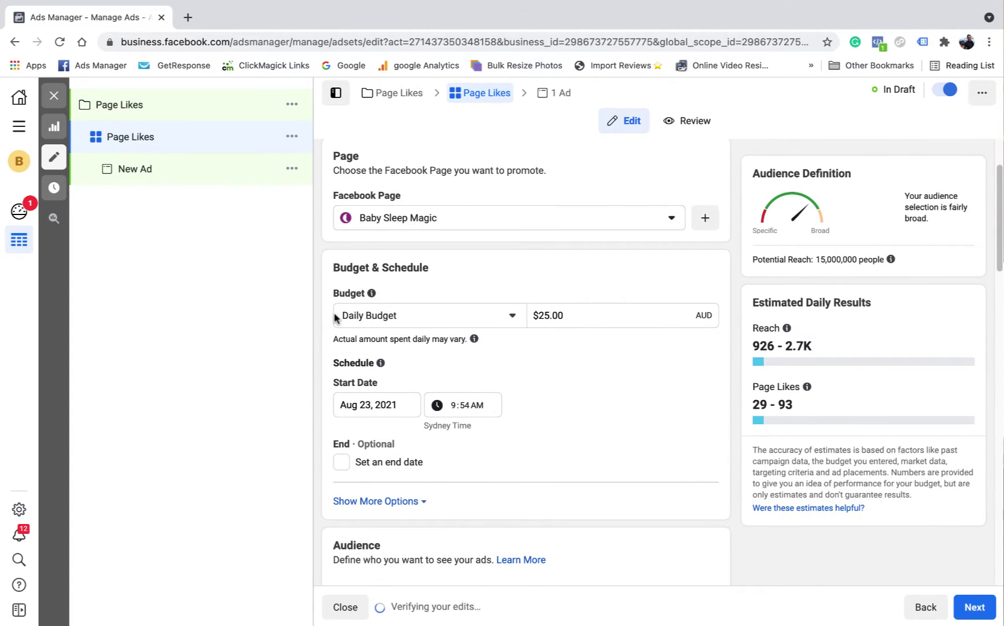
click(542, 315)
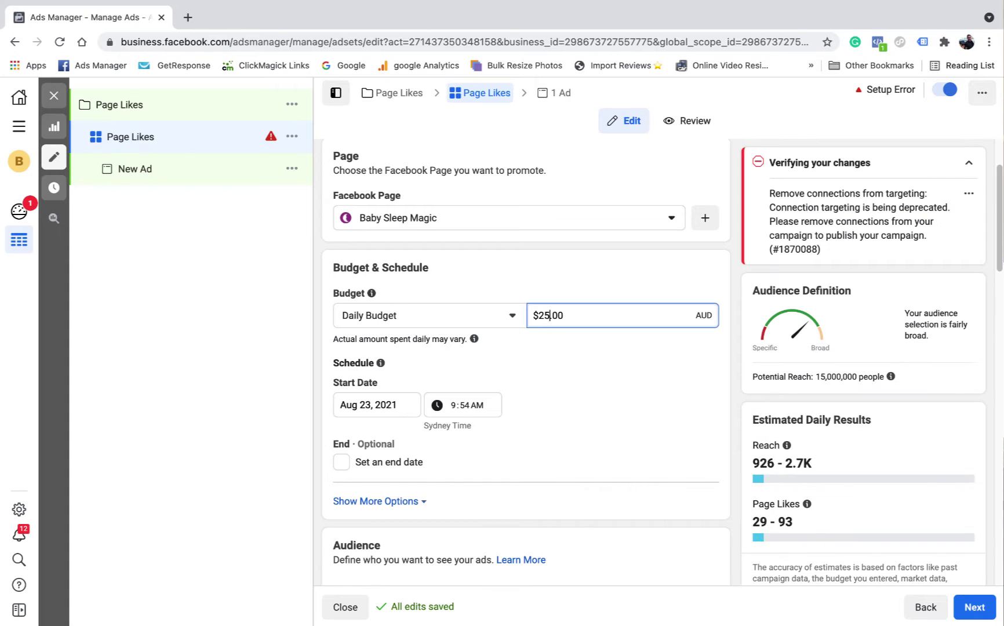
text(10)
click(628, 283)
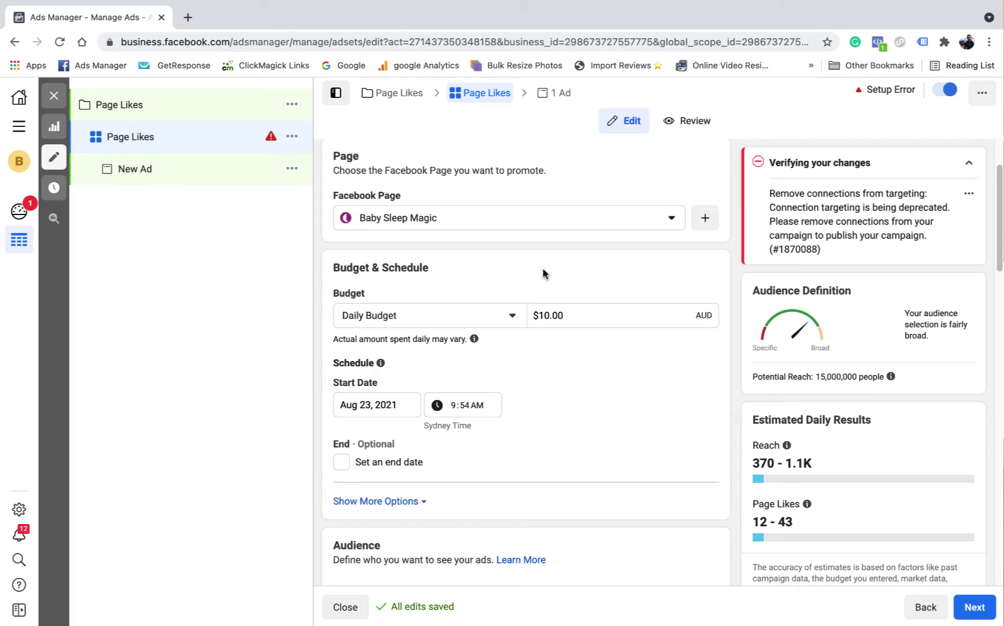
Set the maximum age of the ad set's new audience to 40.
scroll(551, 324, down, 1)
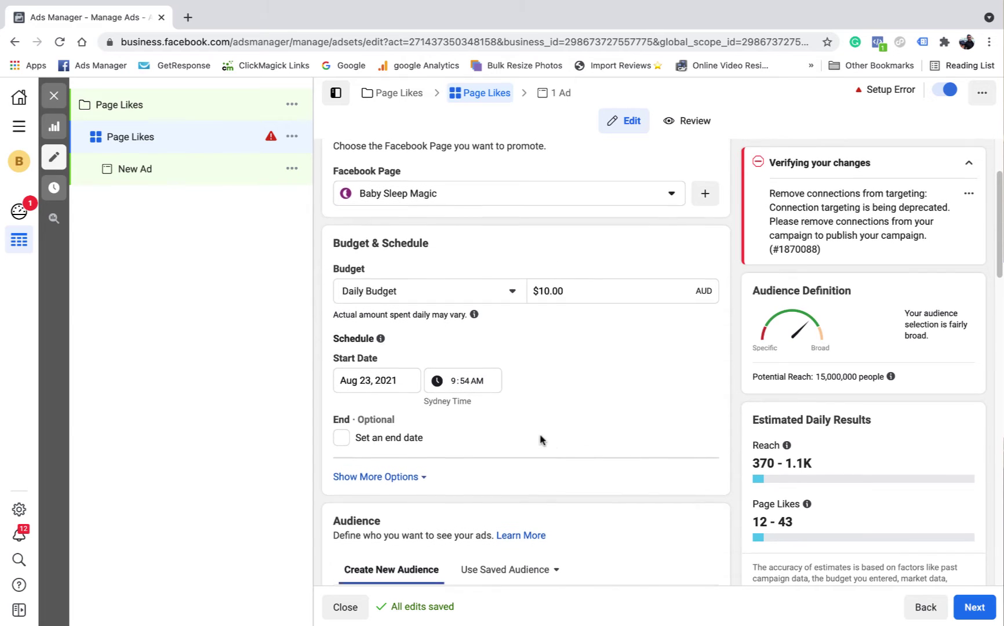
scroll(488, 370, down, 1)
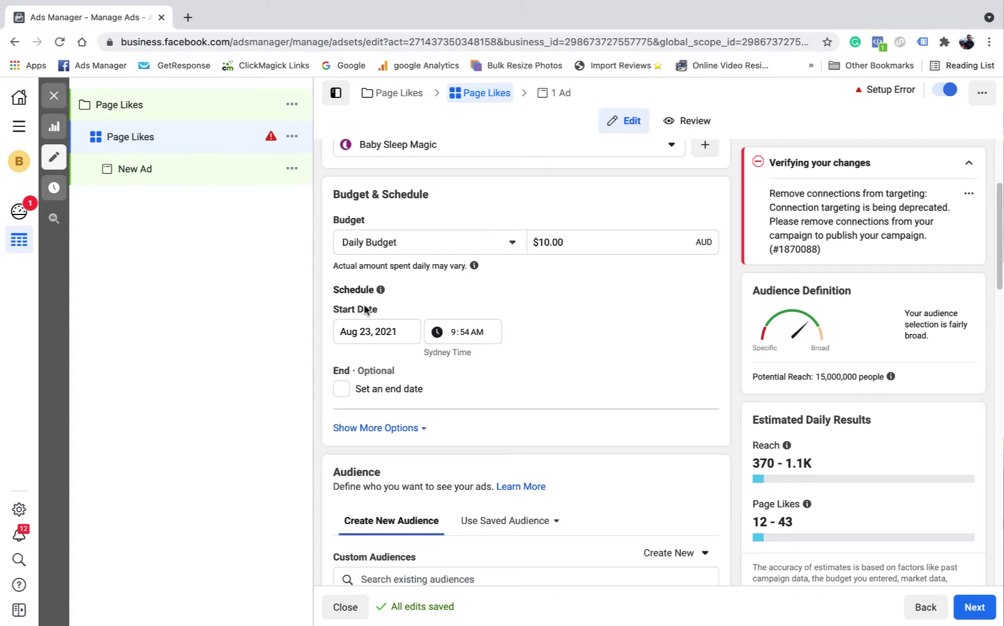
scroll(452, 313, down, 1)
scroll(445, 281, down, 5)
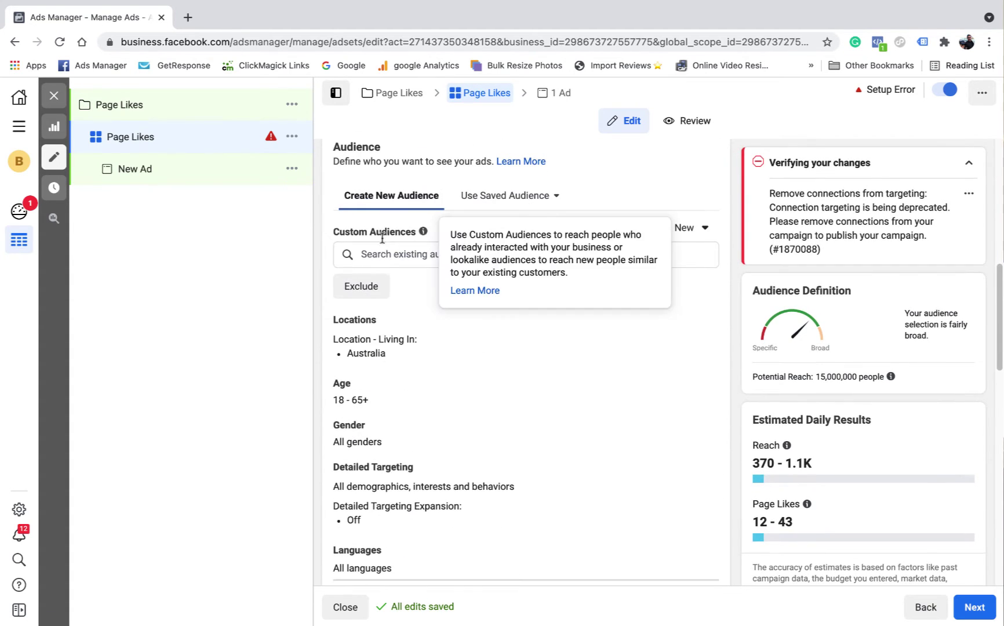
scroll(524, 253, down, 1)
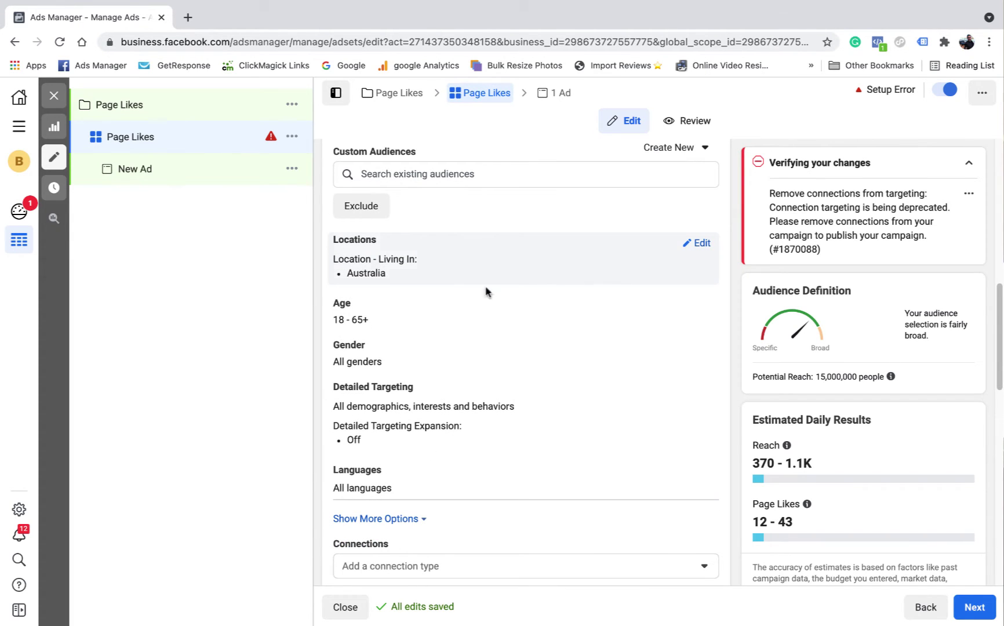
click(699, 307)
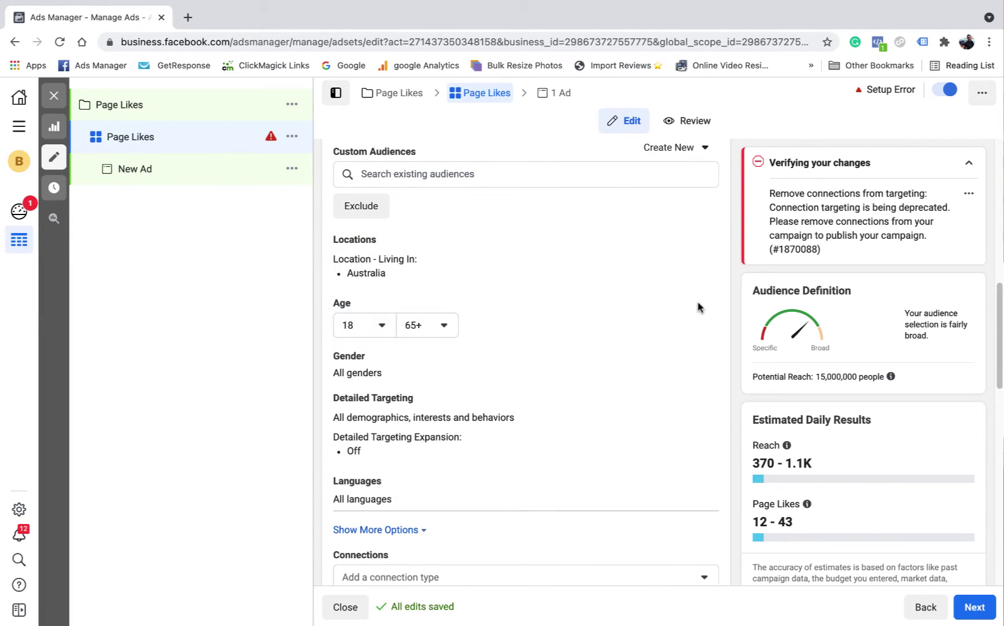
click(446, 325)
scroll(454, 409, up, 5)
scroll(452, 417, up, 2)
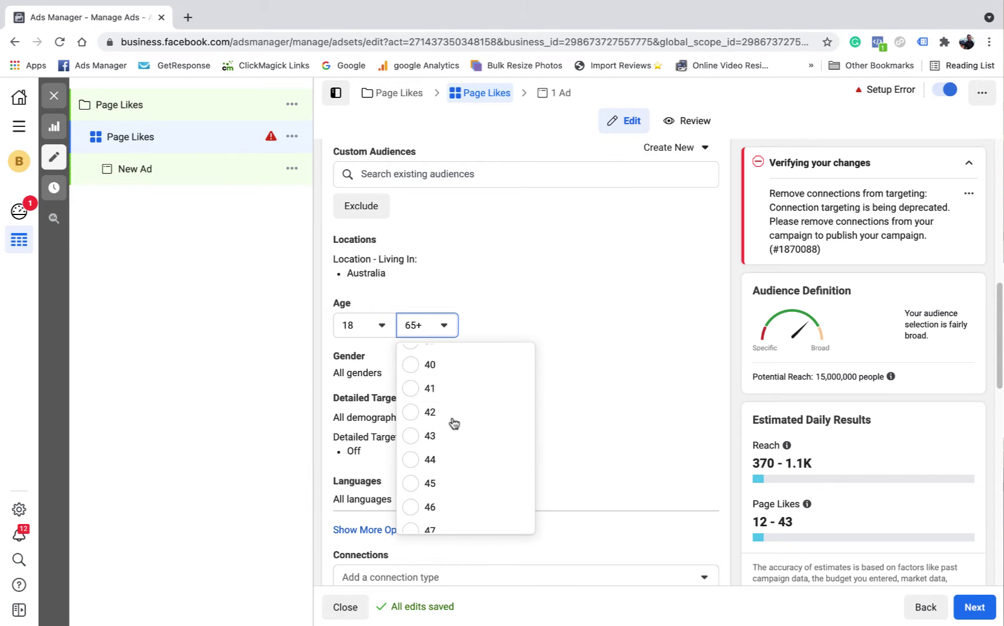
click(441, 371)
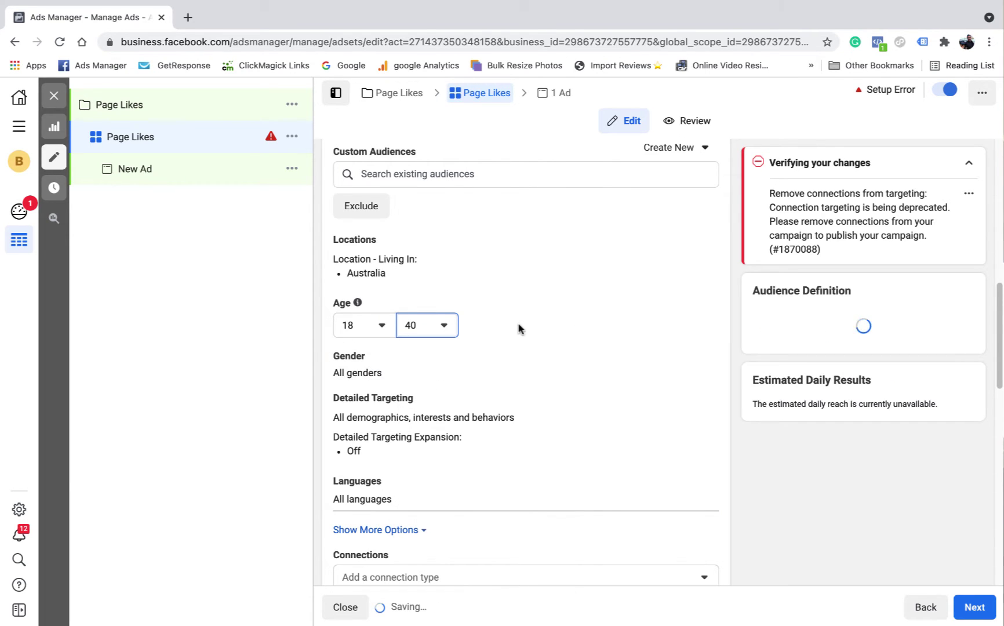
Search detailed targeting for "parents" and add the demographic New Parents (0-12 months) to the audience.
scroll(522, 400, down, 1)
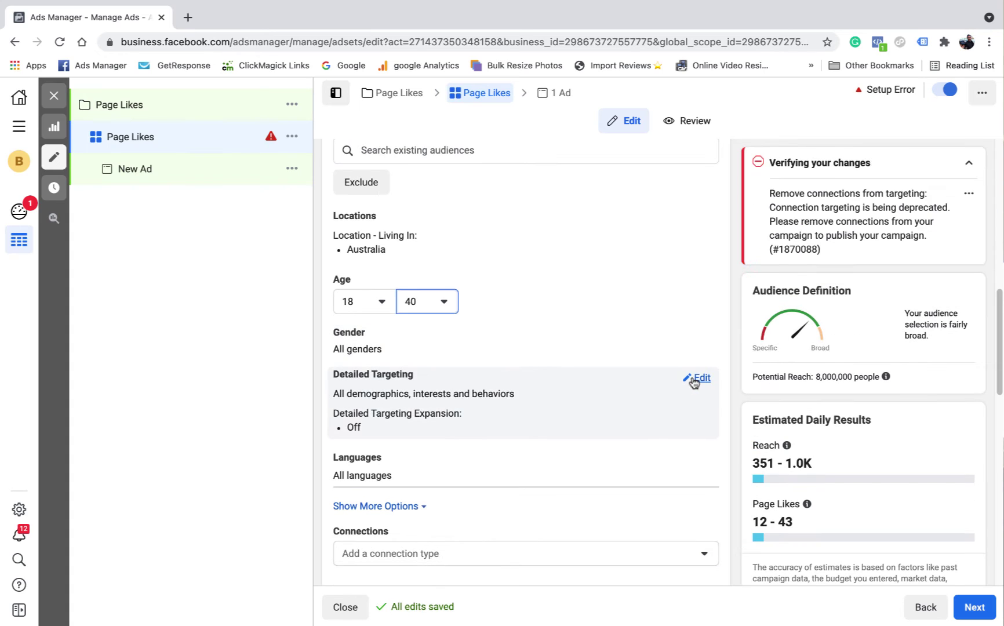
click(696, 377)
click(481, 412)
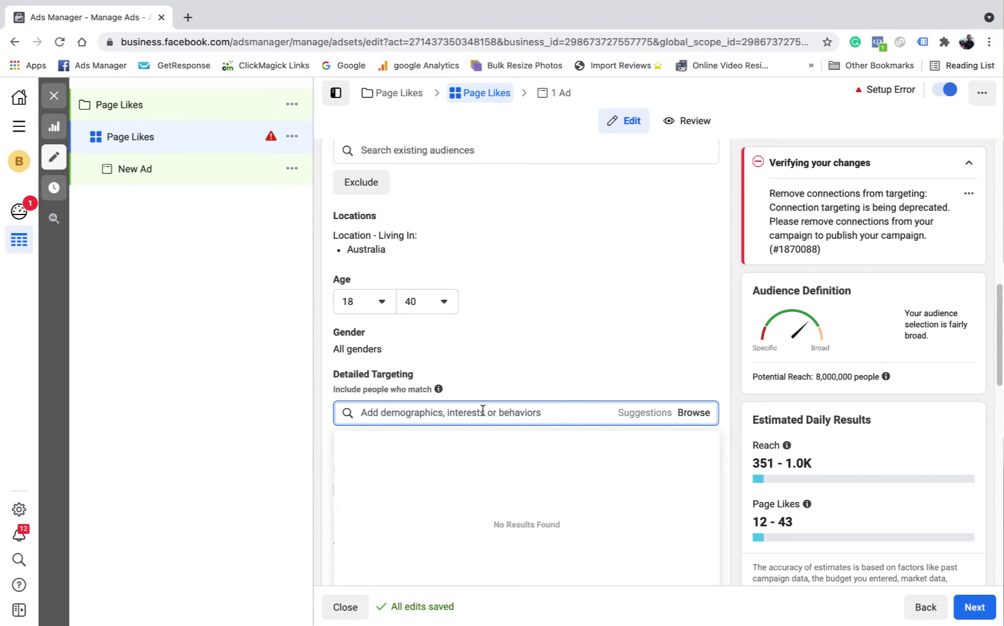
text(pa)
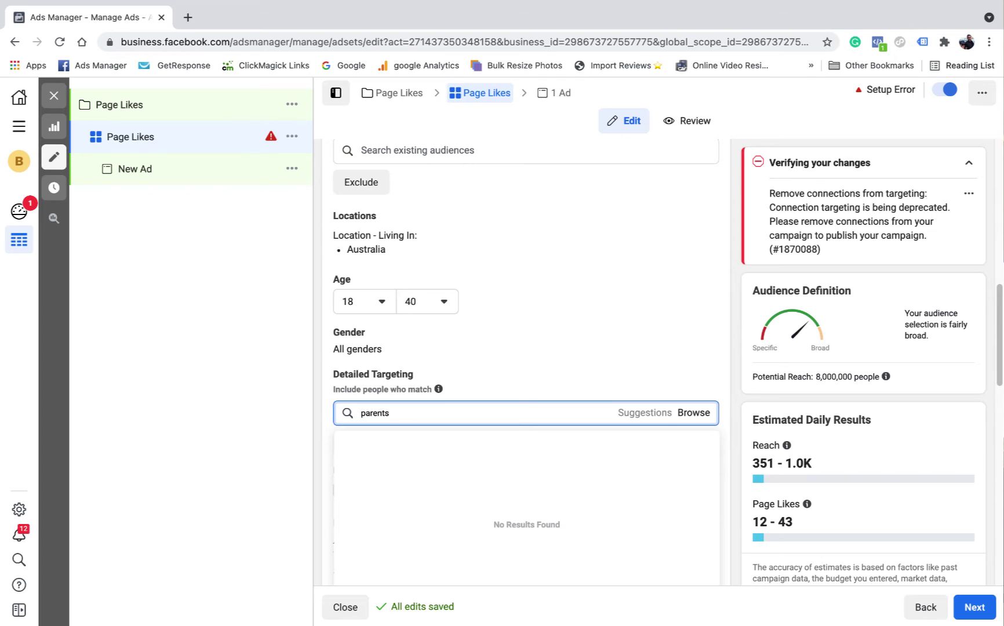
text(rents)
scroll(635, 367, down, 1)
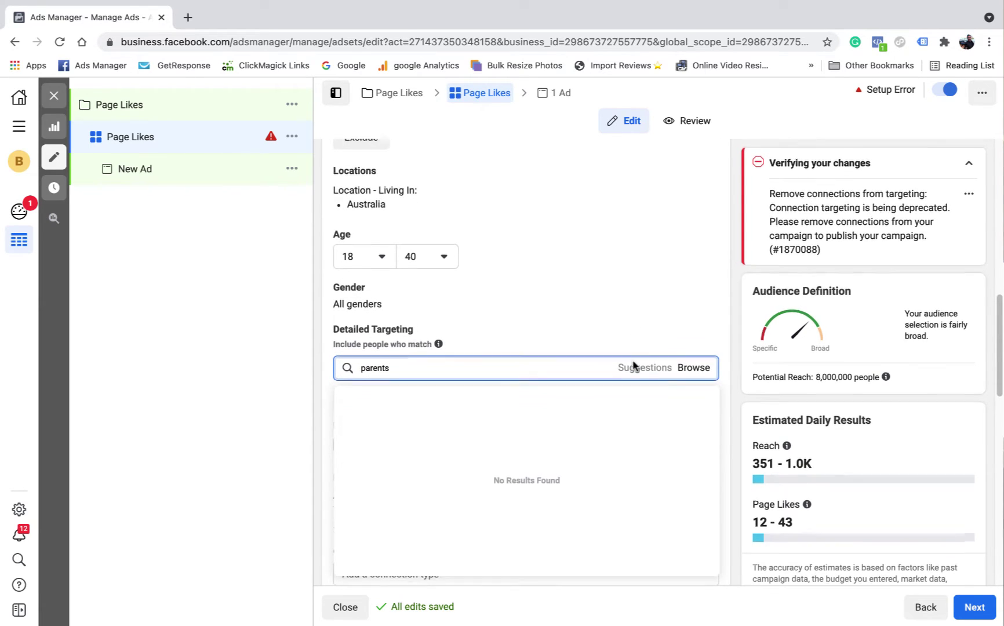
scroll(529, 376, down, 1)
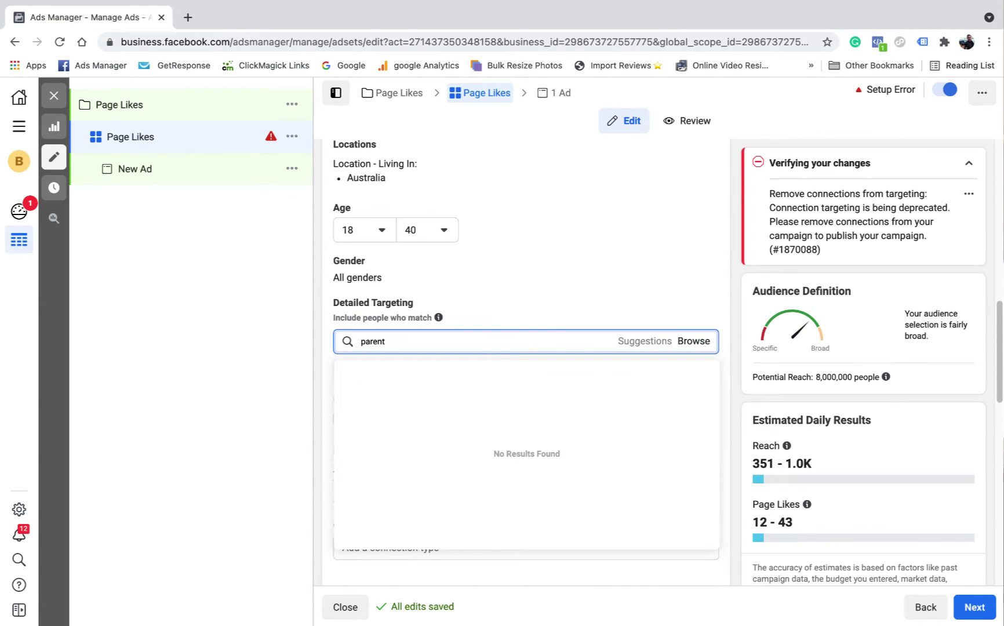
text(s)
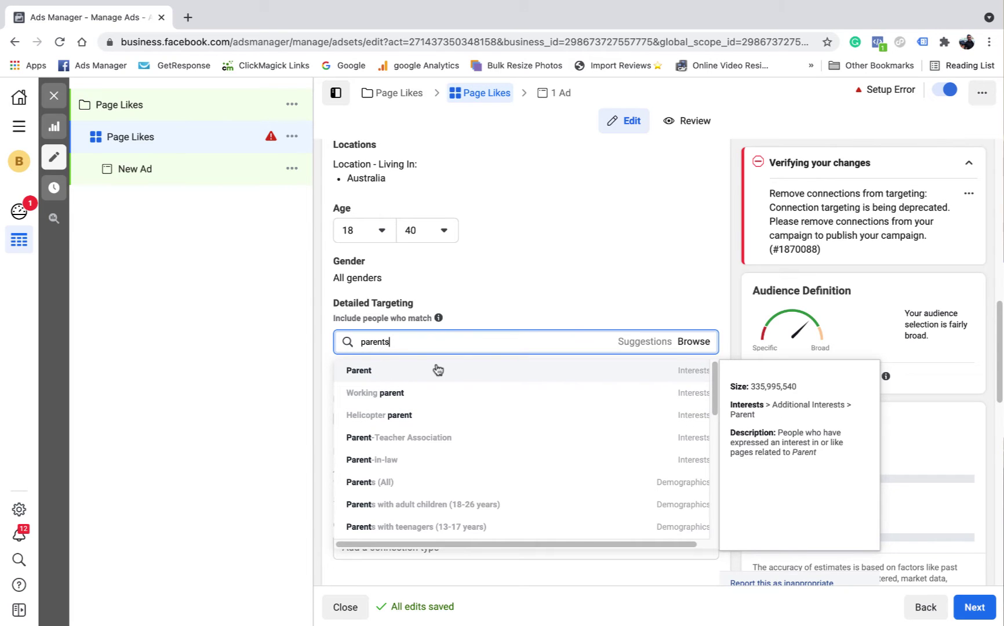
scroll(437, 371, down, 2)
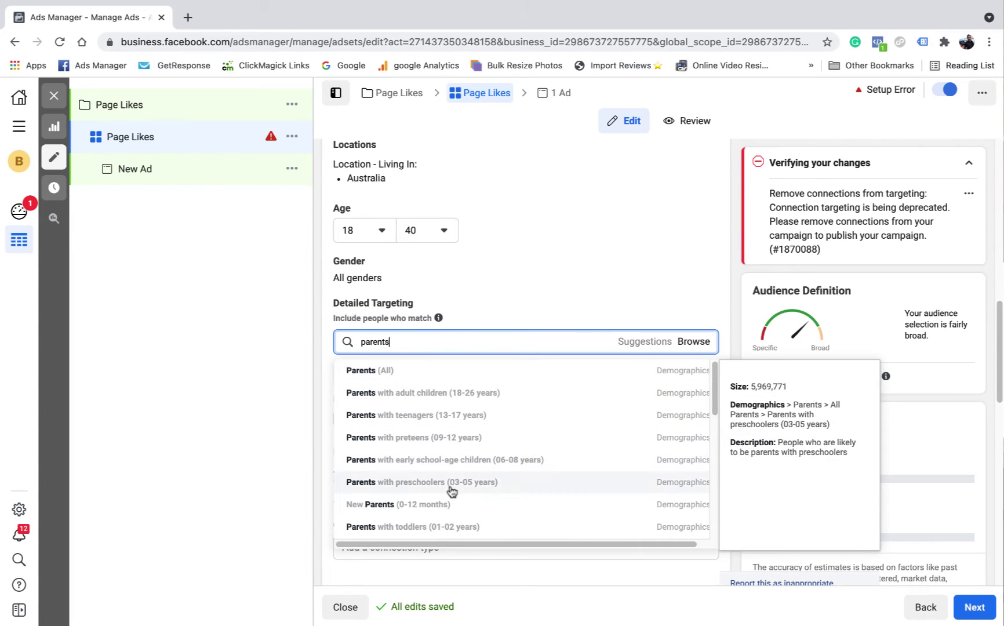
click(420, 504)
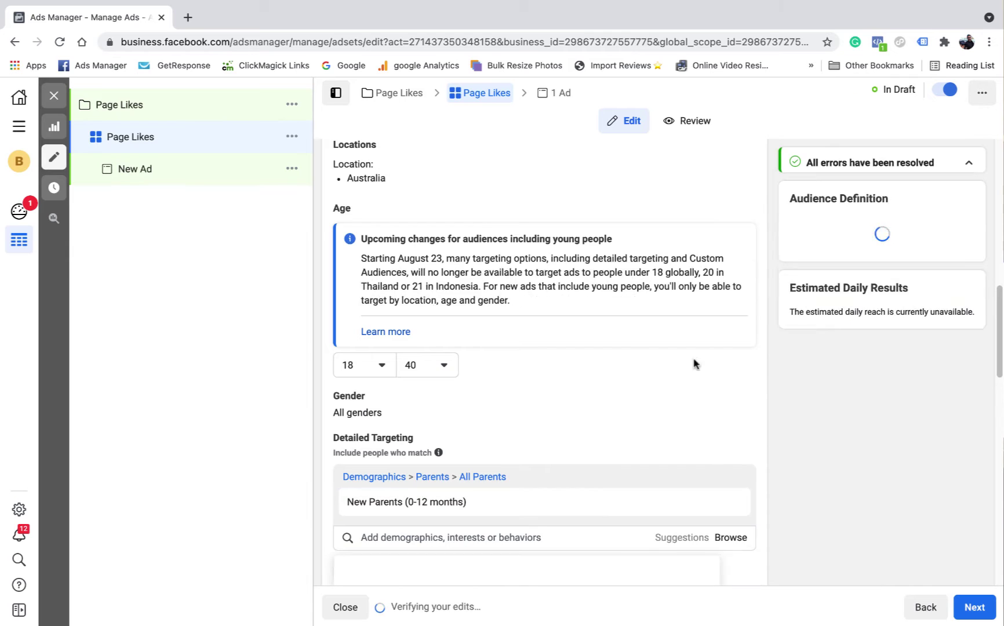
Add the demographic Parents with toddlers (01-02 years) to the detailed targeting using a "parents" search.
scroll(727, 354, down, 4)
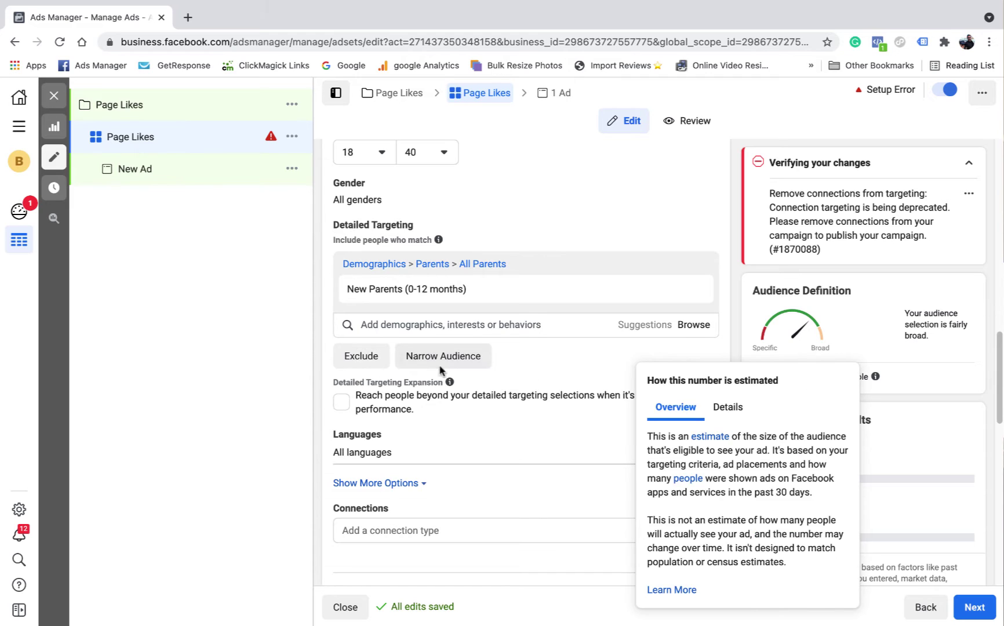
click(633, 323)
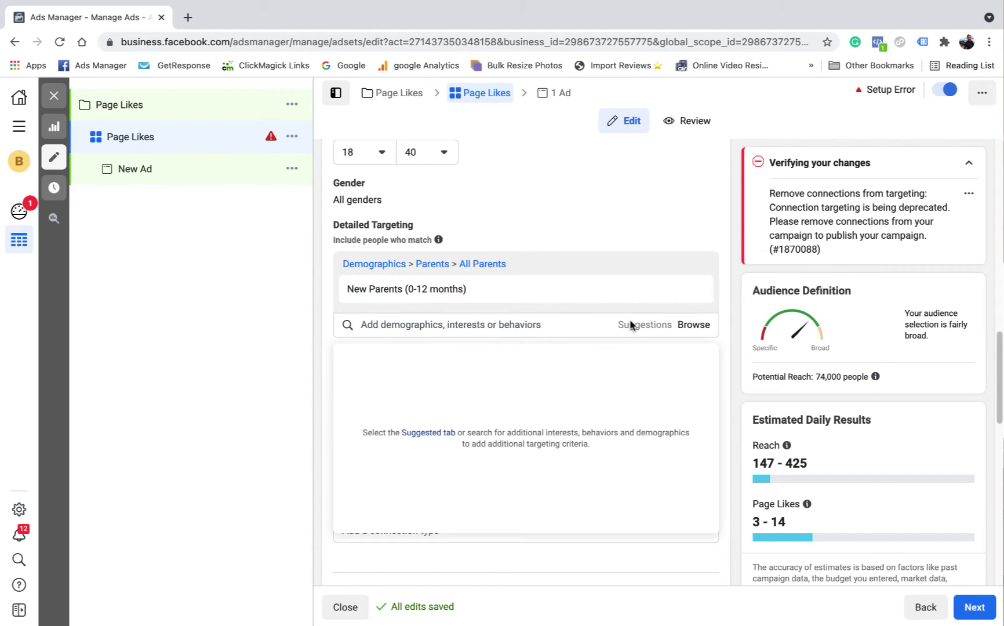
click(720, 235)
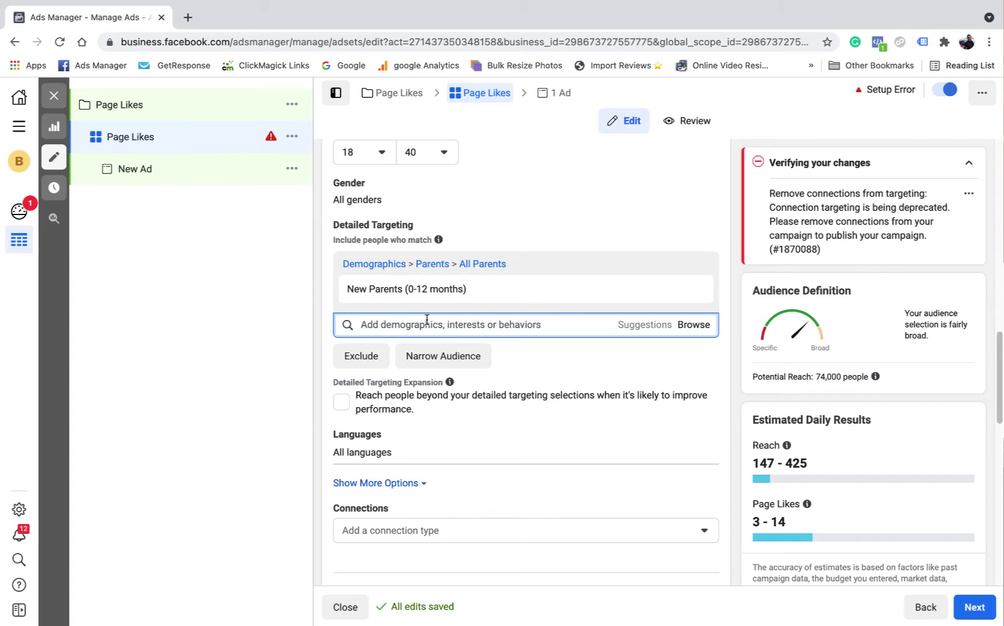
text(parents)
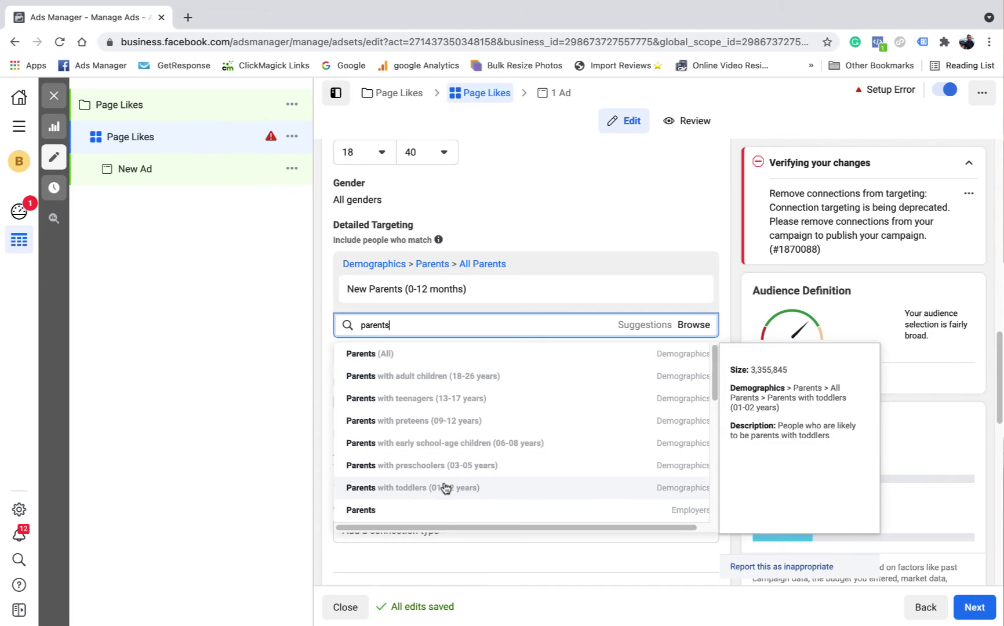
click(444, 487)
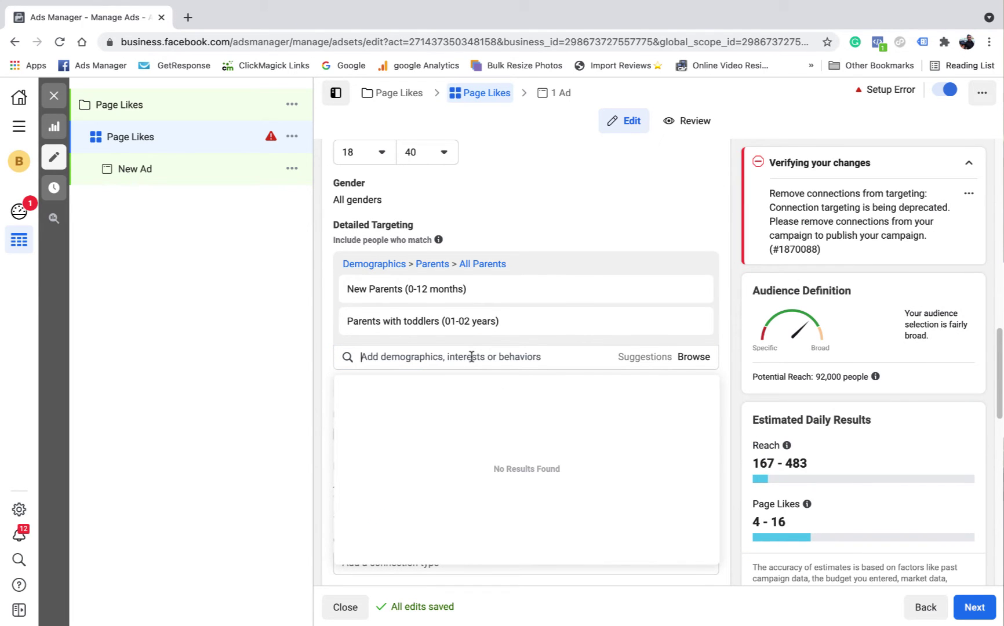
Search detailed targeting for "baby shop" and add the Babyshop interest to the audience.
text(baby shop)
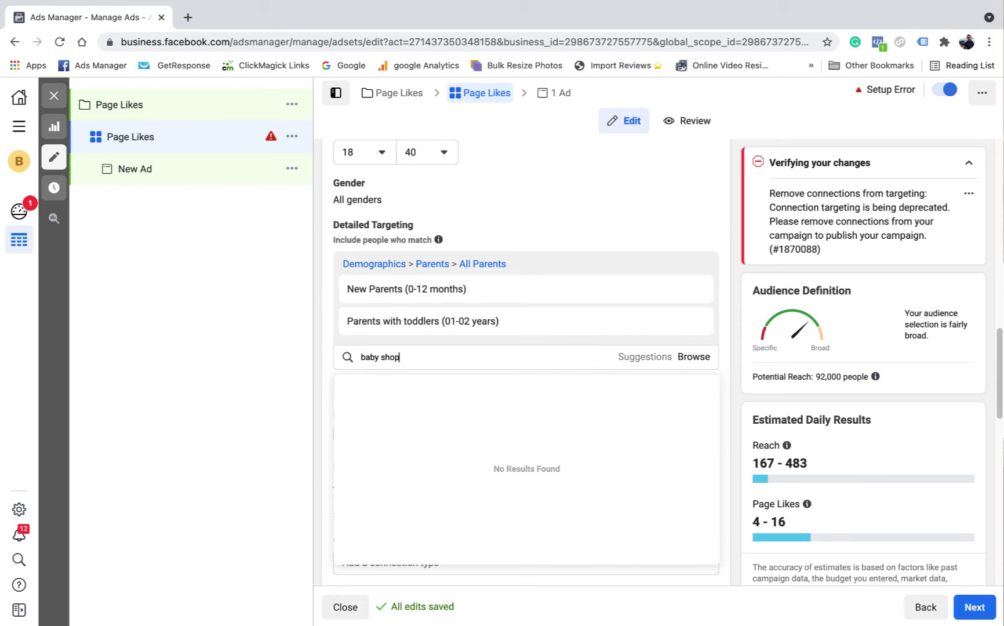
click(405, 389)
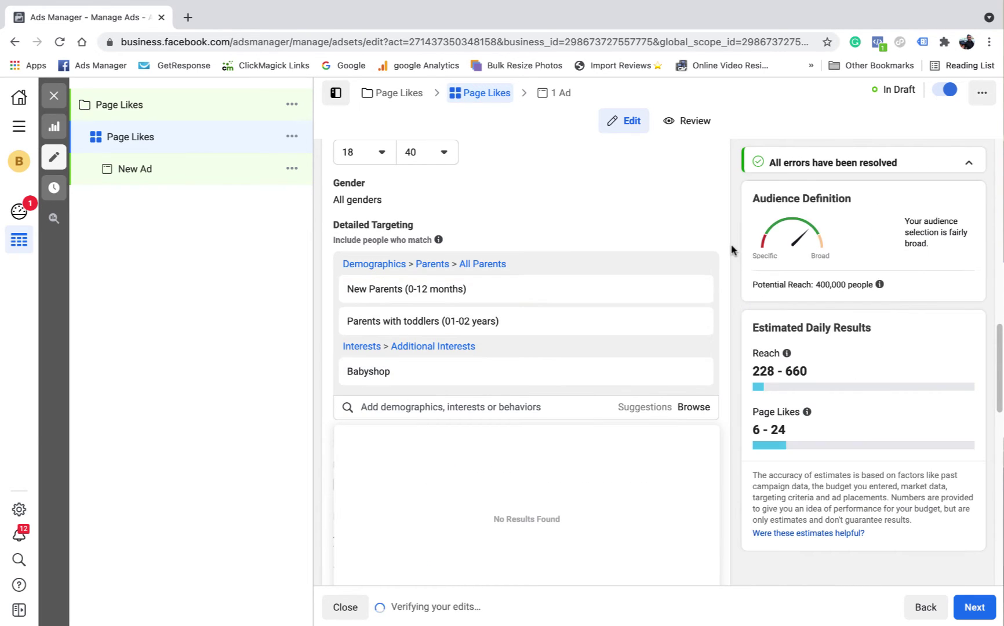
Review the audience's location, age range, detailed targeting and potential reach estimate.
scroll(612, 356, down, 2)
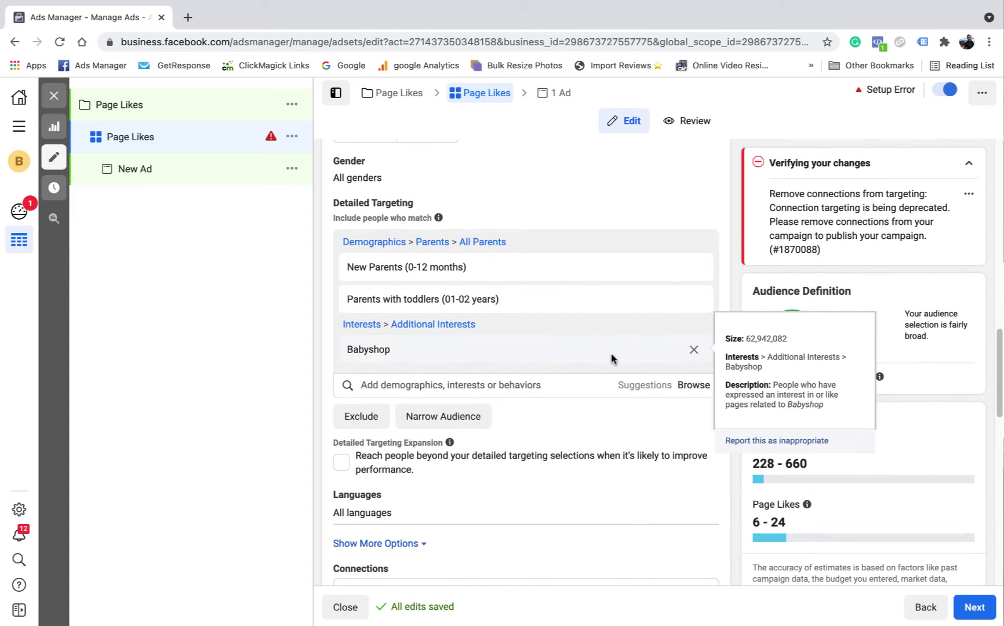
scroll(537, 304, up, 4)
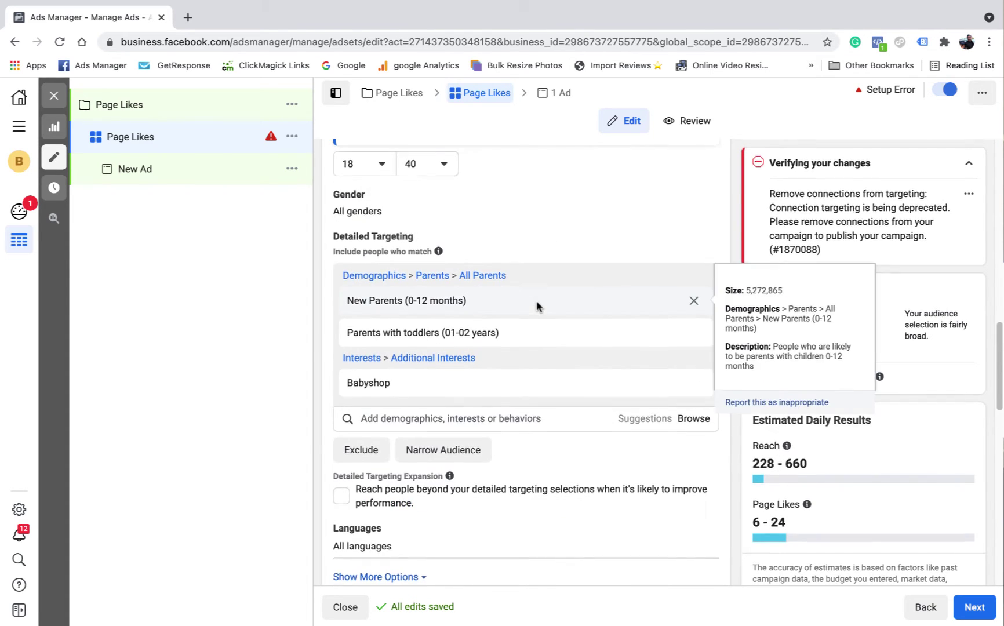
scroll(502, 296, up, 4)
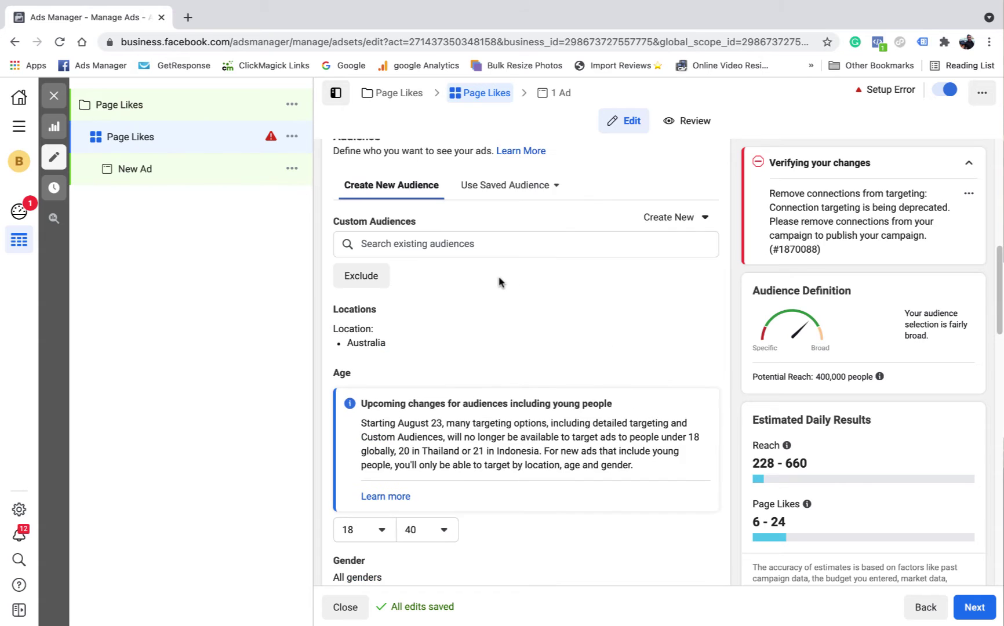
scroll(499, 281, down, 3)
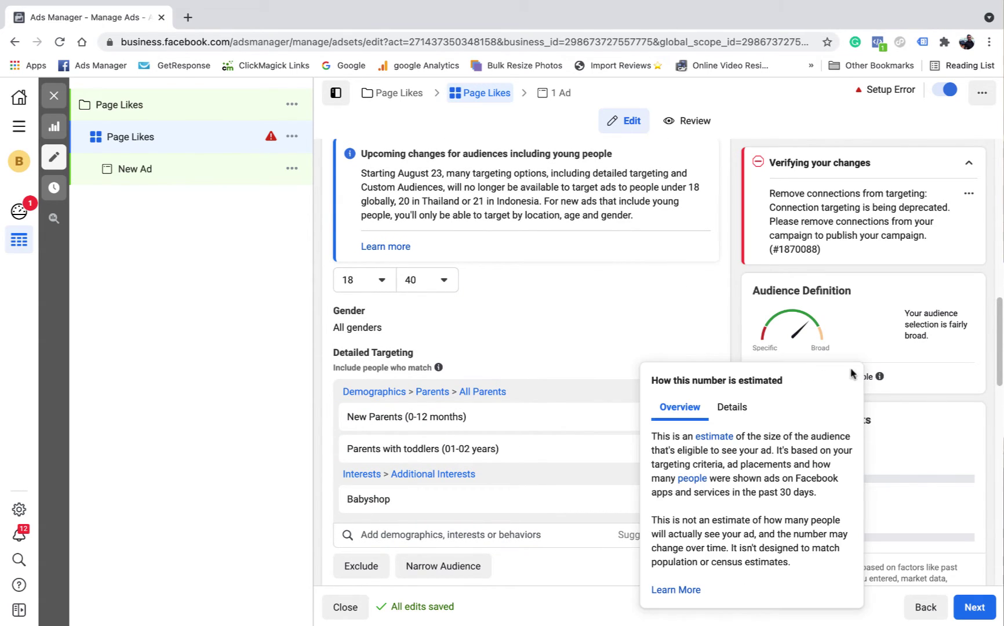
scroll(477, 346, down, 1)
mouse_move(477, 346)
scroll(502, 344, down, 4)
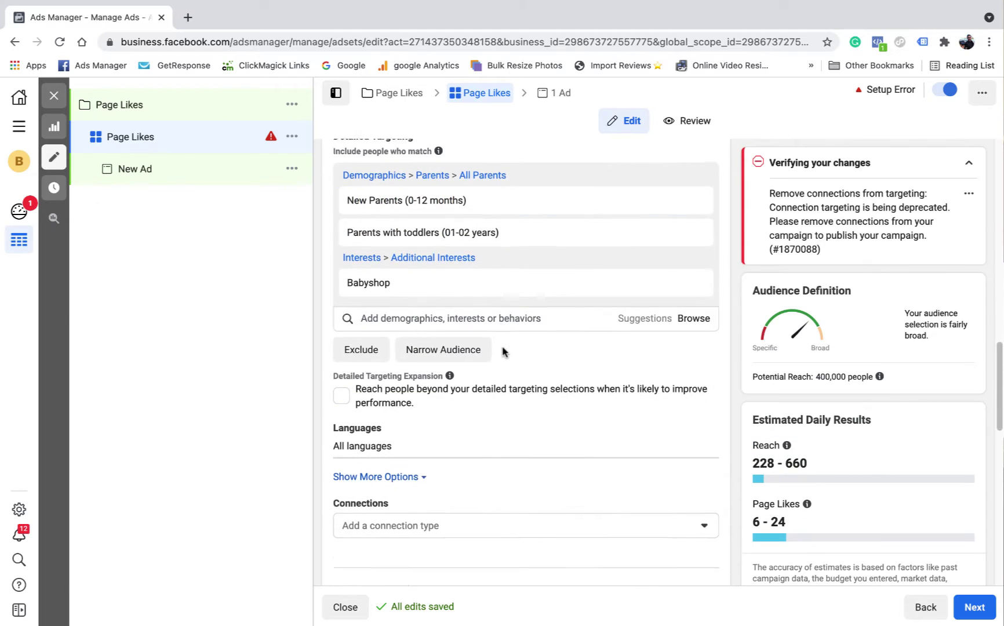
Convert the existing connection excluding people who like the Baby Sleep Magic page into a custom audience.
scroll(498, 394, down, 2)
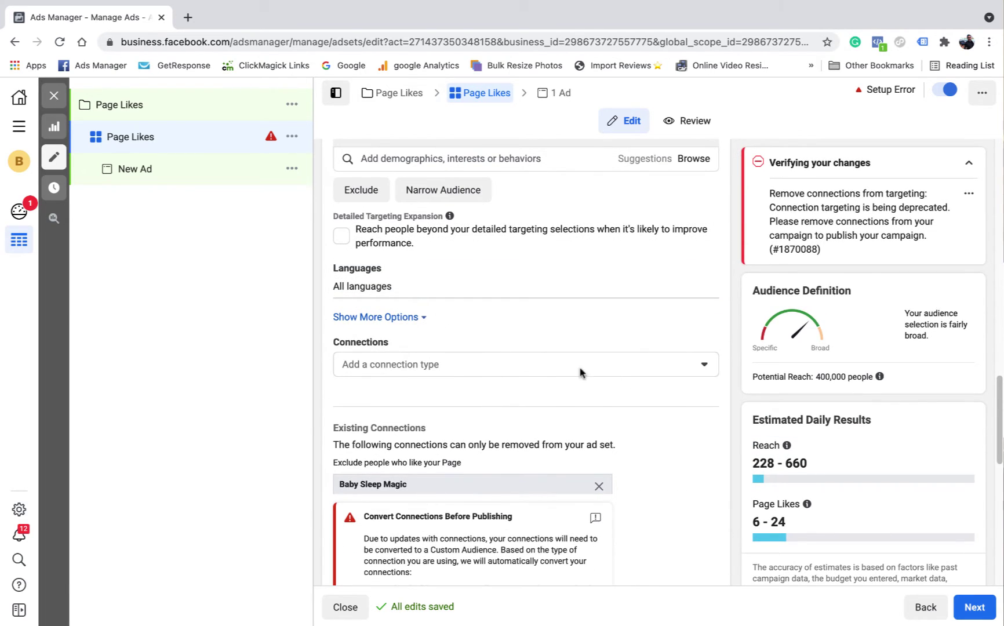
scroll(579, 347, down, 1)
click(663, 350)
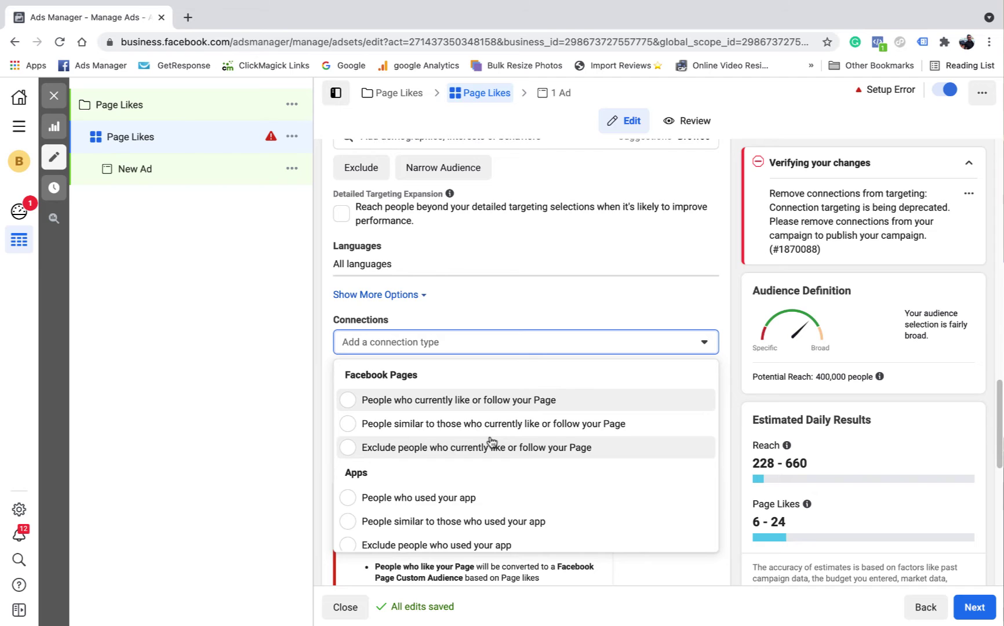
click(702, 292)
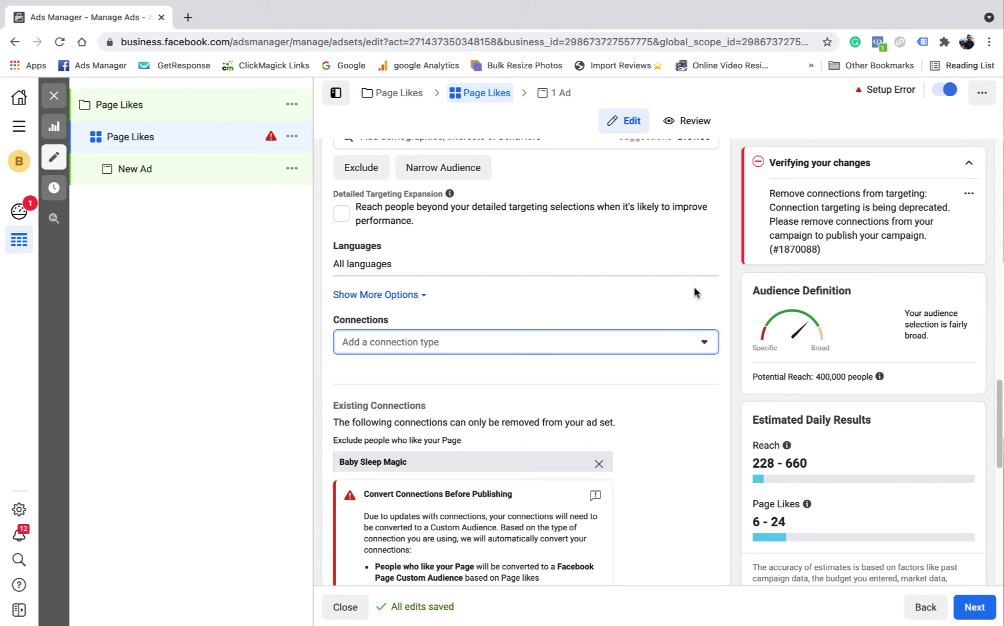
scroll(696, 291, down, 4)
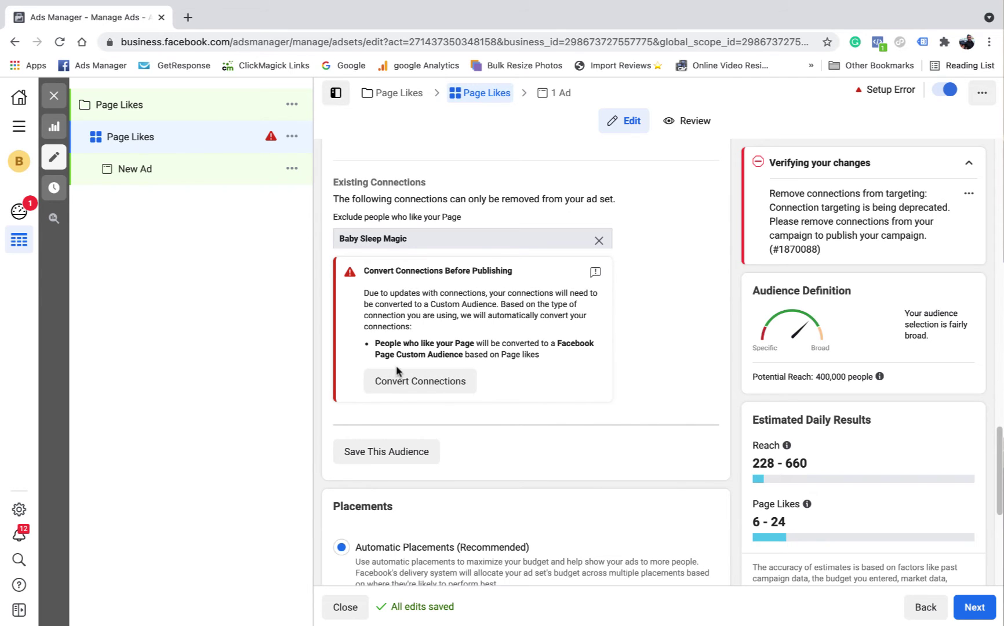
click(399, 381)
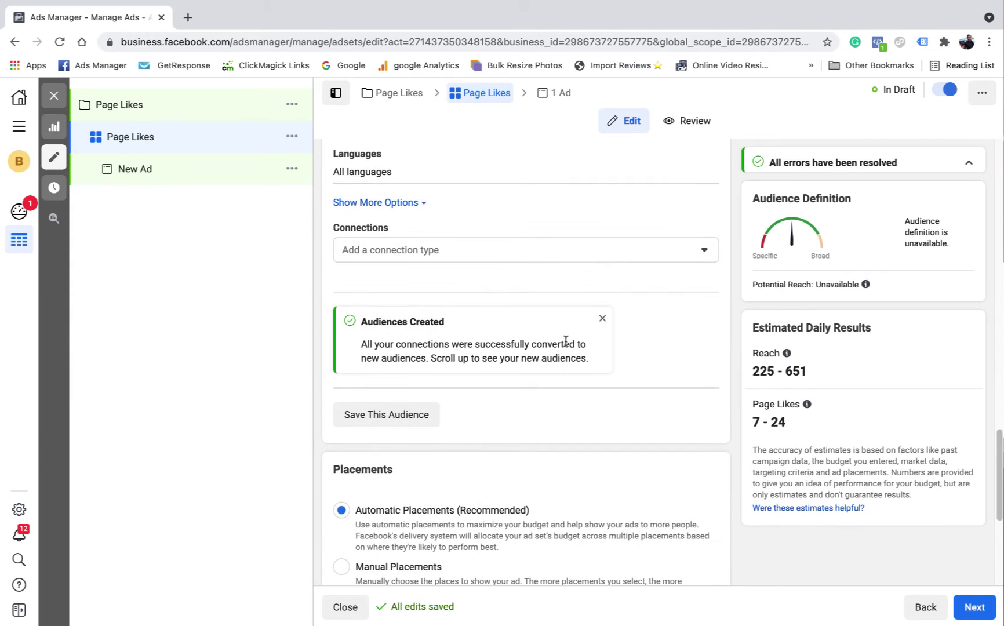
Check the ad set's placements and delivery optimization, keeping Automatic Placements, and continue to the ad setup.
scroll(566, 342, down, 2)
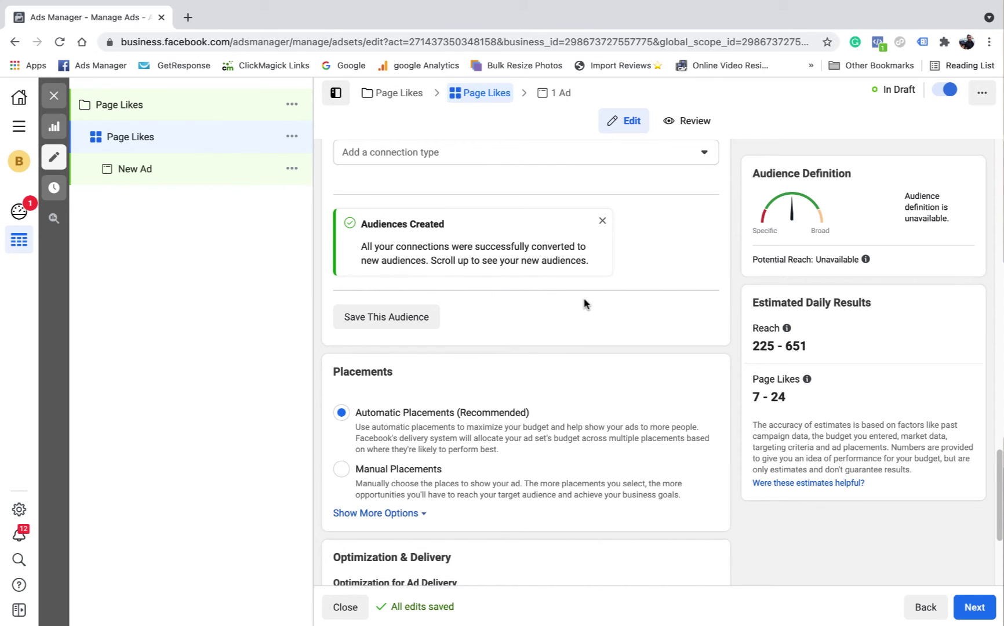
scroll(585, 304, down, 3)
scroll(421, 341, down, 1)
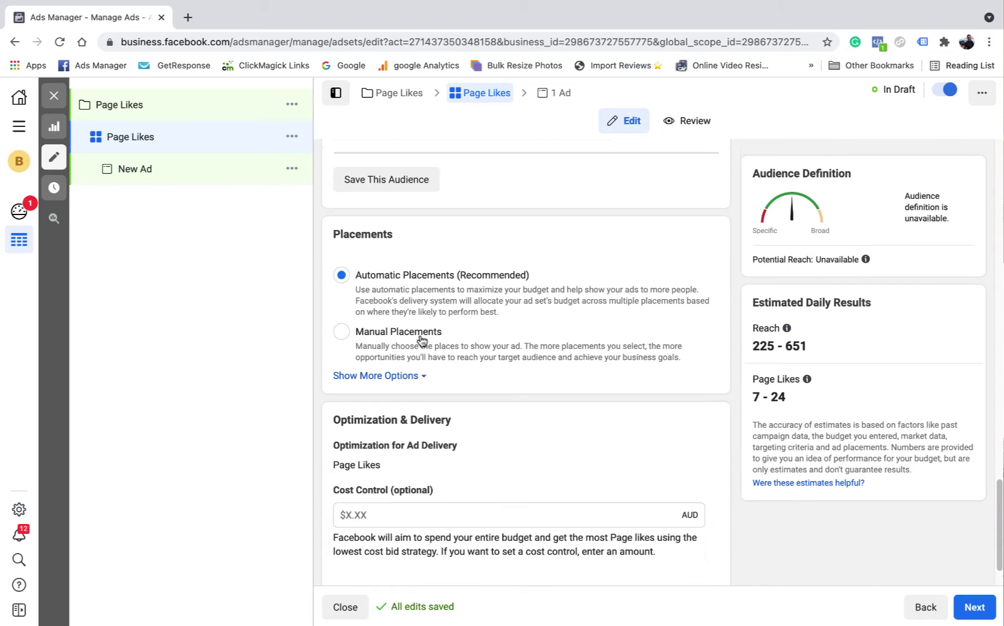
scroll(420, 341, down, 2)
scroll(603, 325, up, 5)
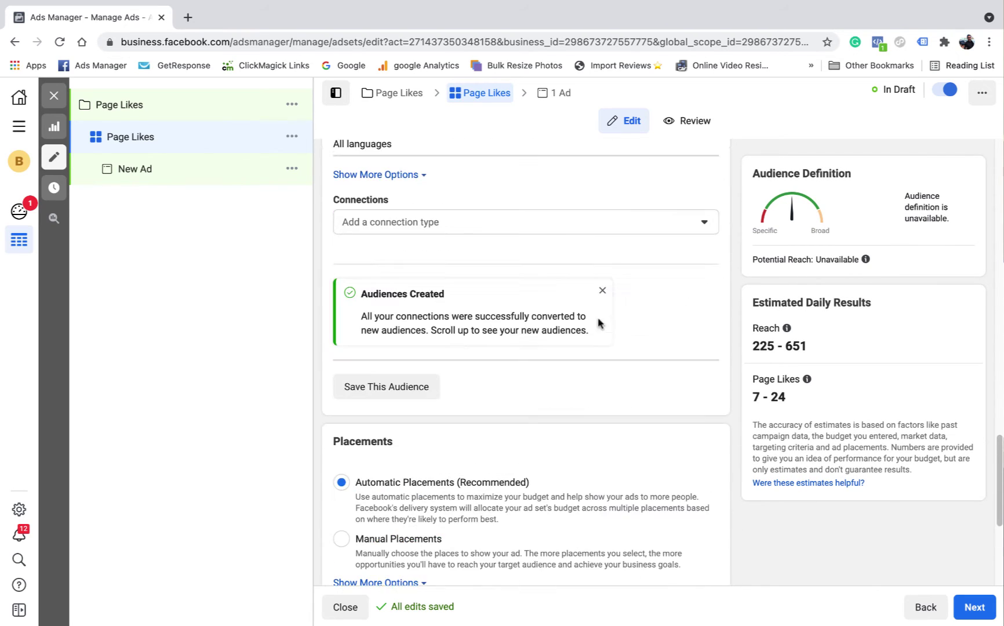
scroll(608, 377, down, 2)
scroll(639, 495, down, 3)
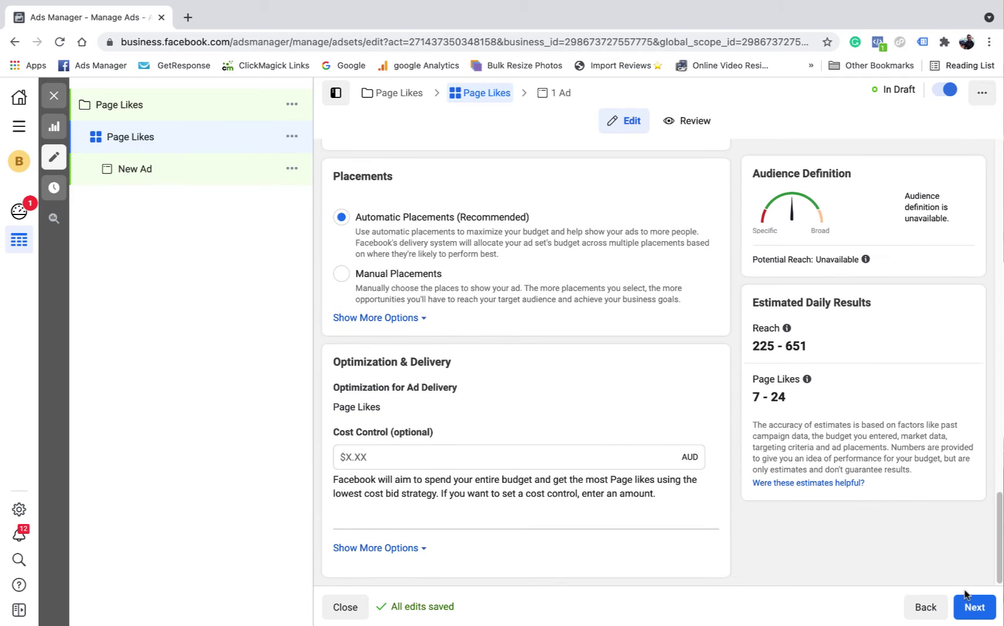
click(967, 607)
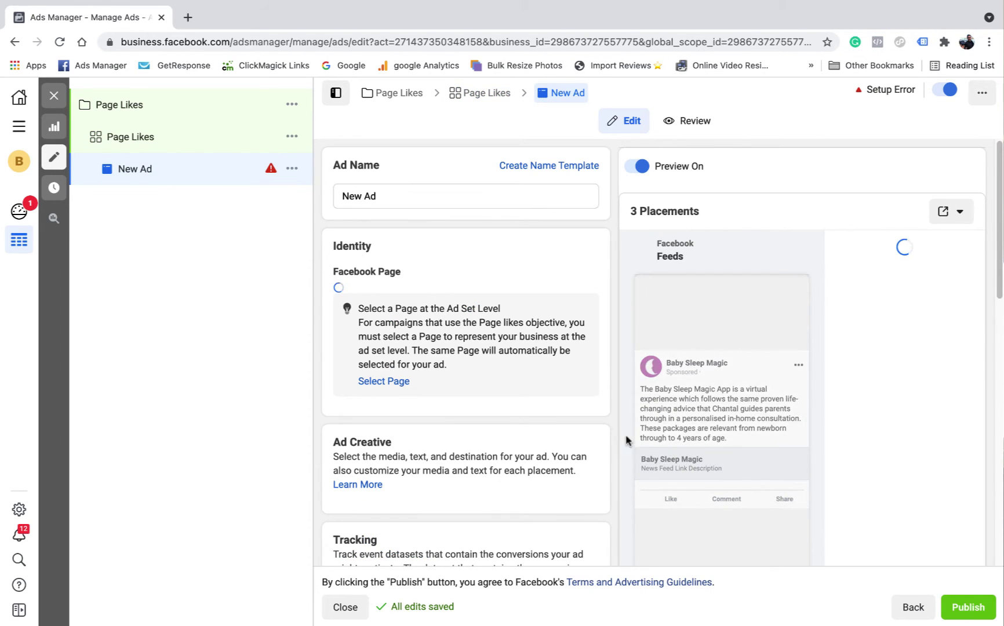
Rename the new ad as "Page likes".
click(385, 196)
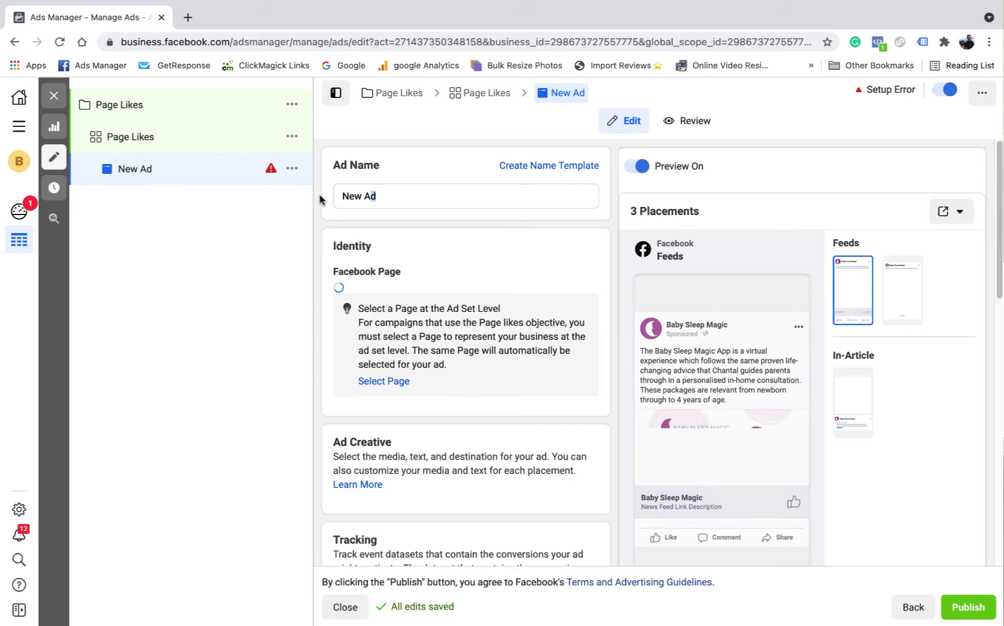
key(ctrl+a)
text(Pag)
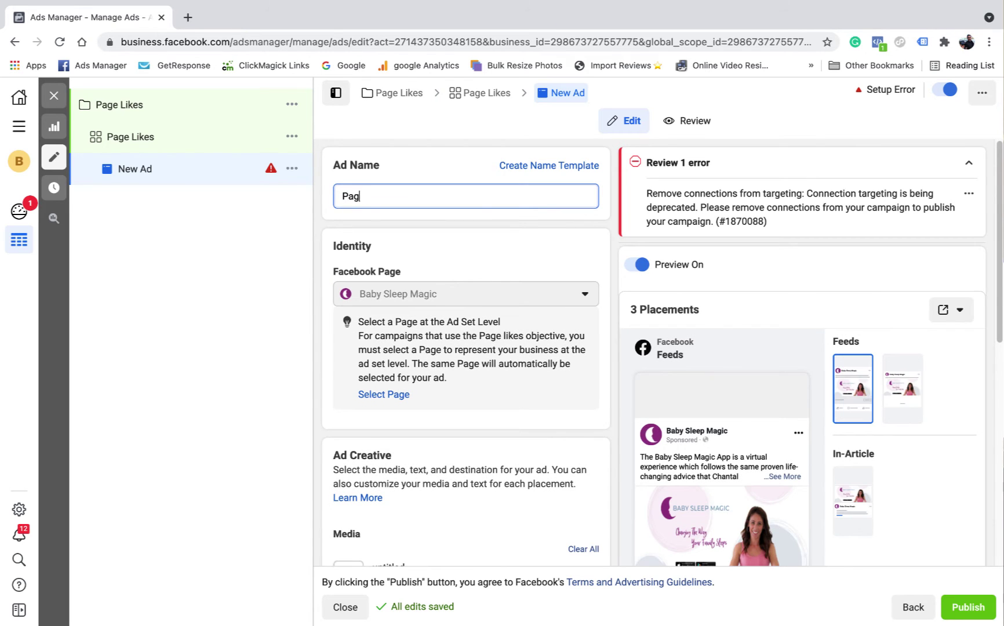
text(e likes)
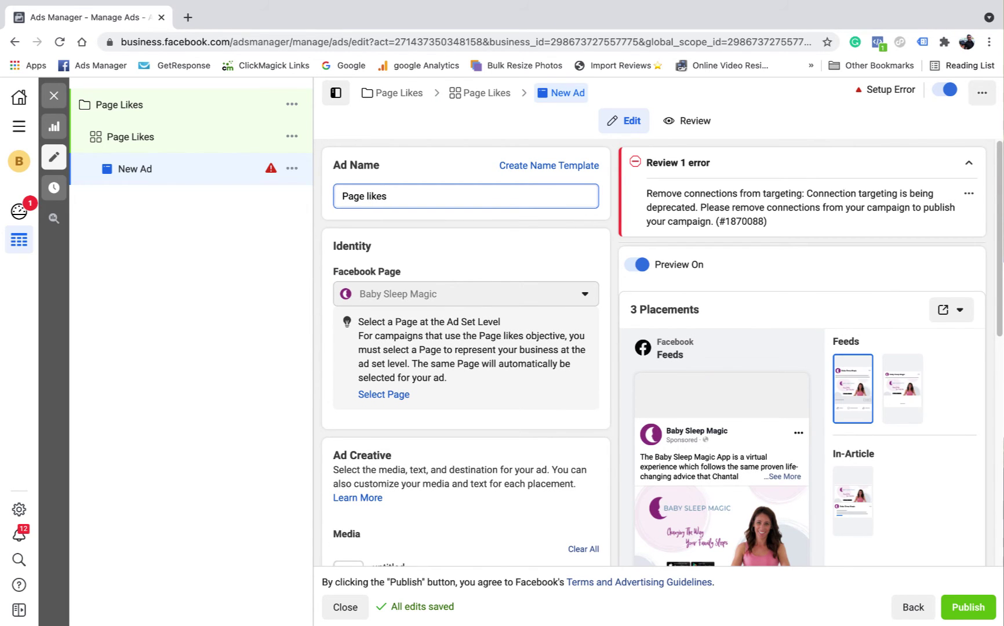
click(439, 177)
Delete the ad's existing primary text and clear its current media.
scroll(455, 265, down, 2)
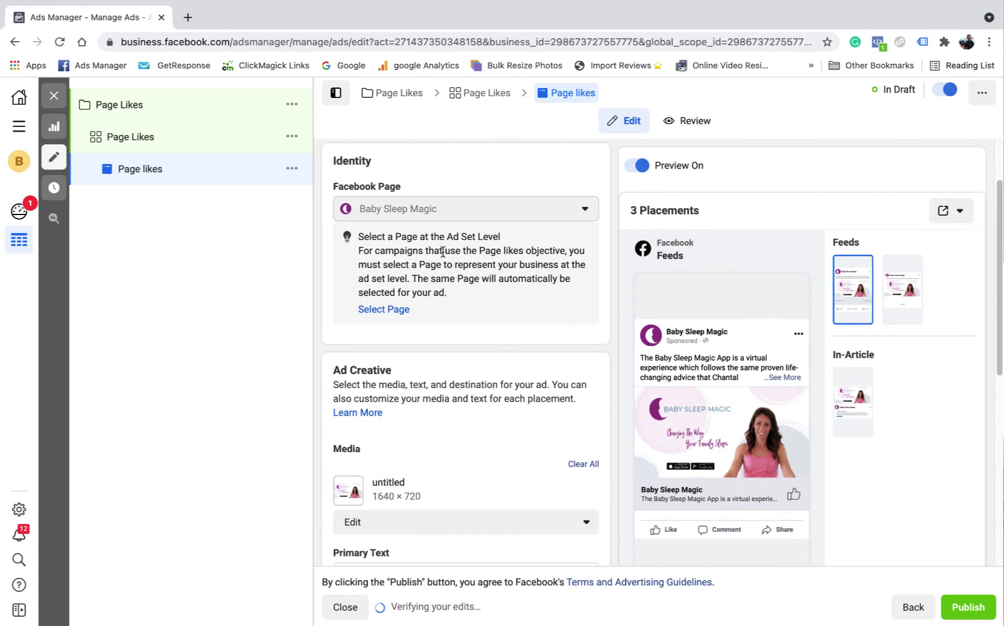
scroll(443, 252, down, 4)
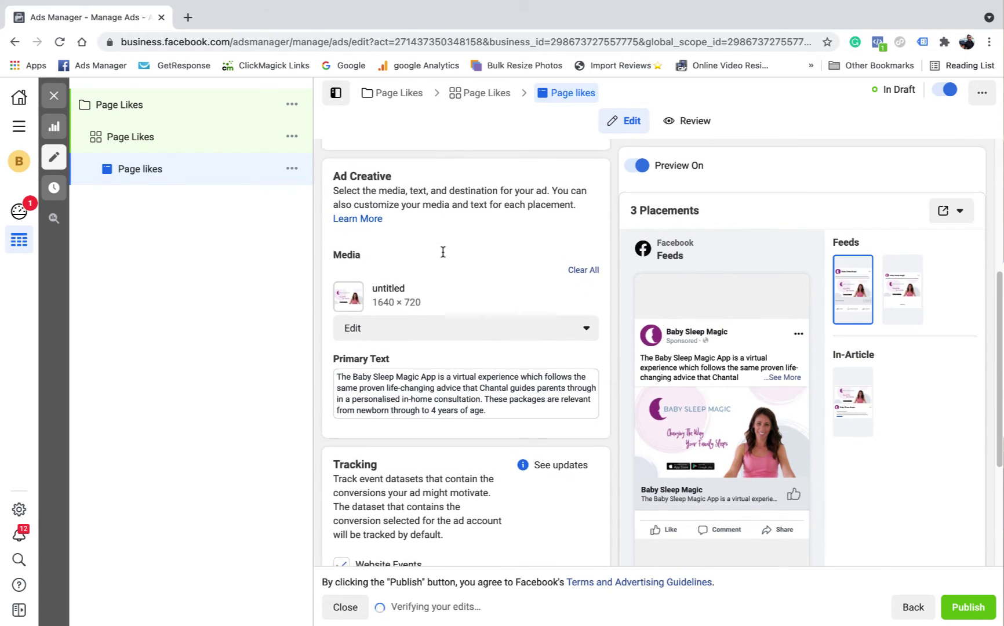
scroll(443, 269, down, 1)
triple_click(334, 336)
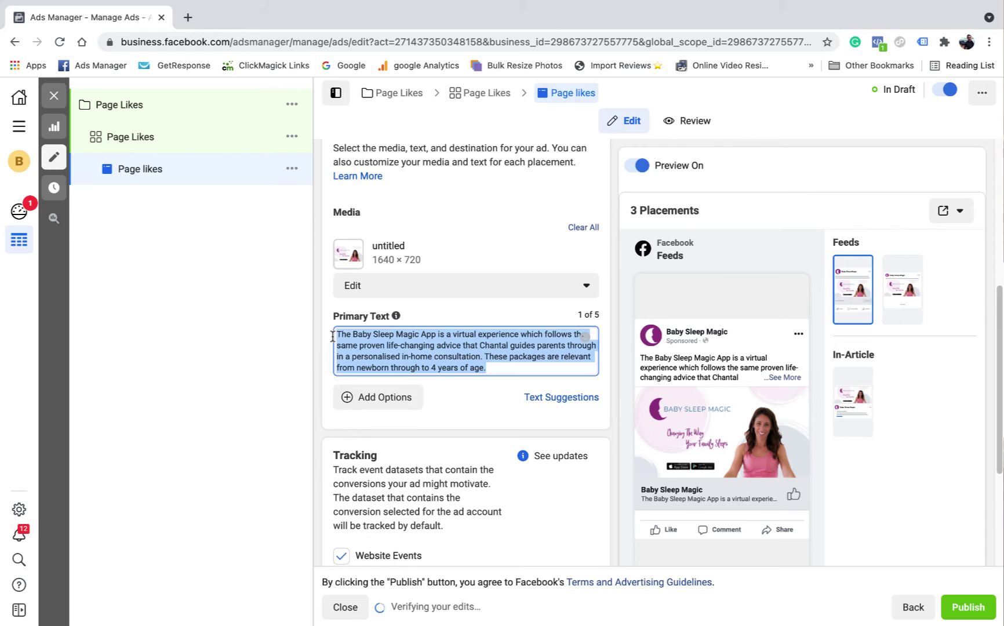
key(BackSpace)
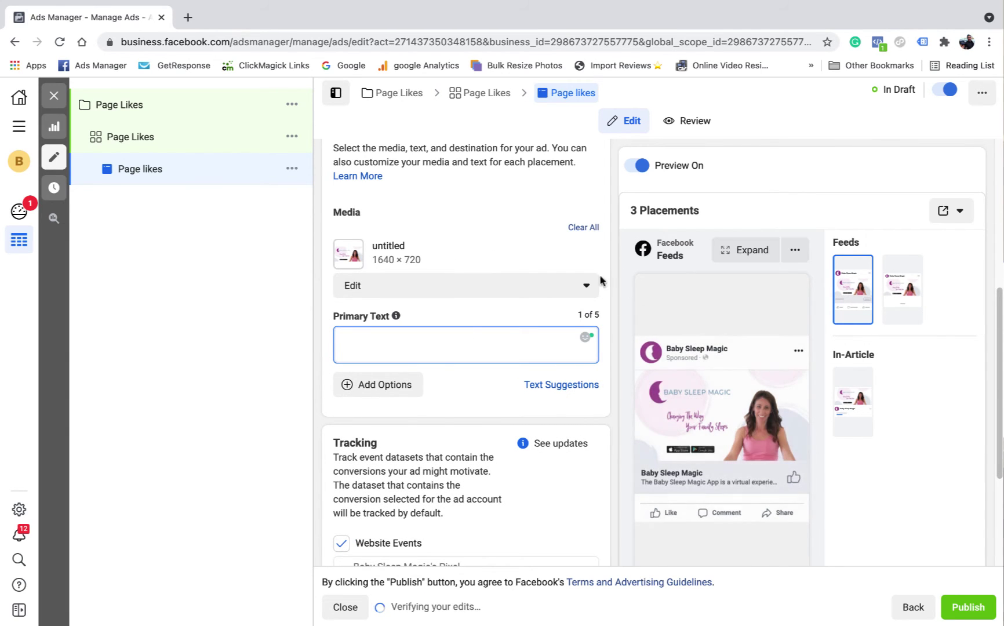
click(582, 229)
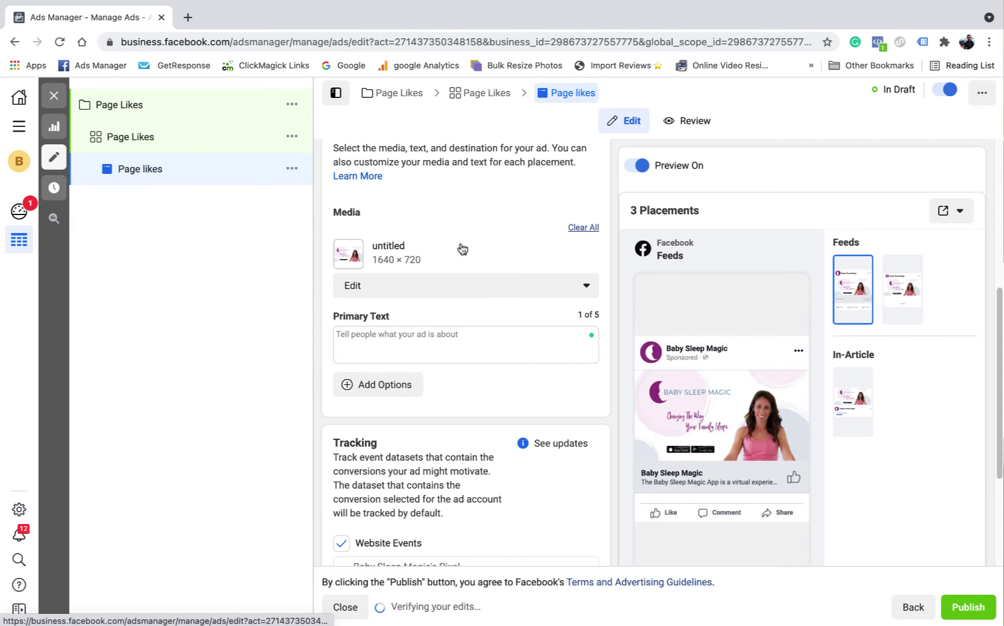
Add the 1080 × 1080 photo of a mother holding her baby from the account images to the ad.
click(389, 236)
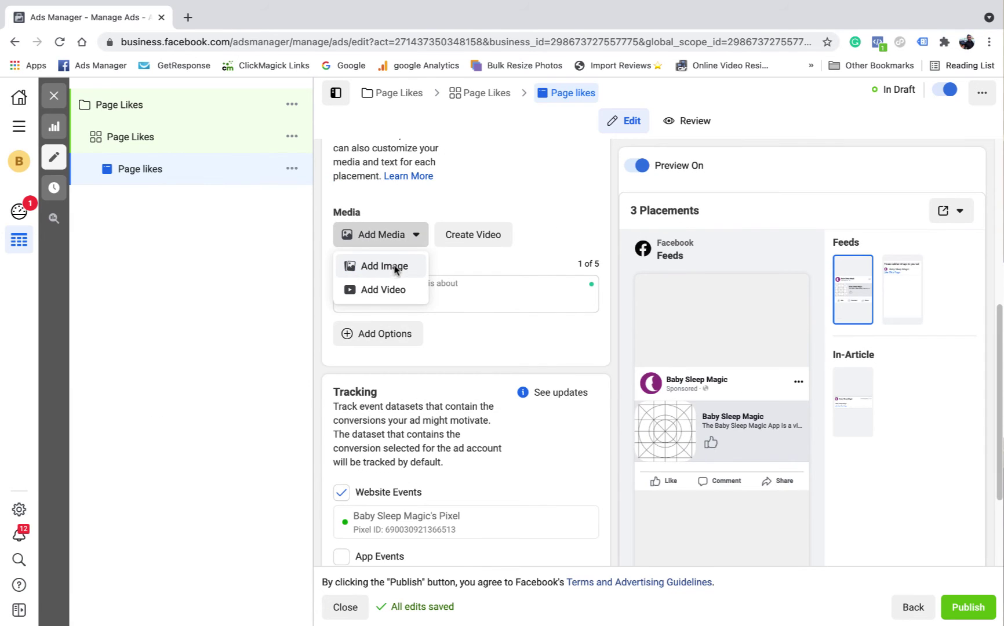
click(394, 264)
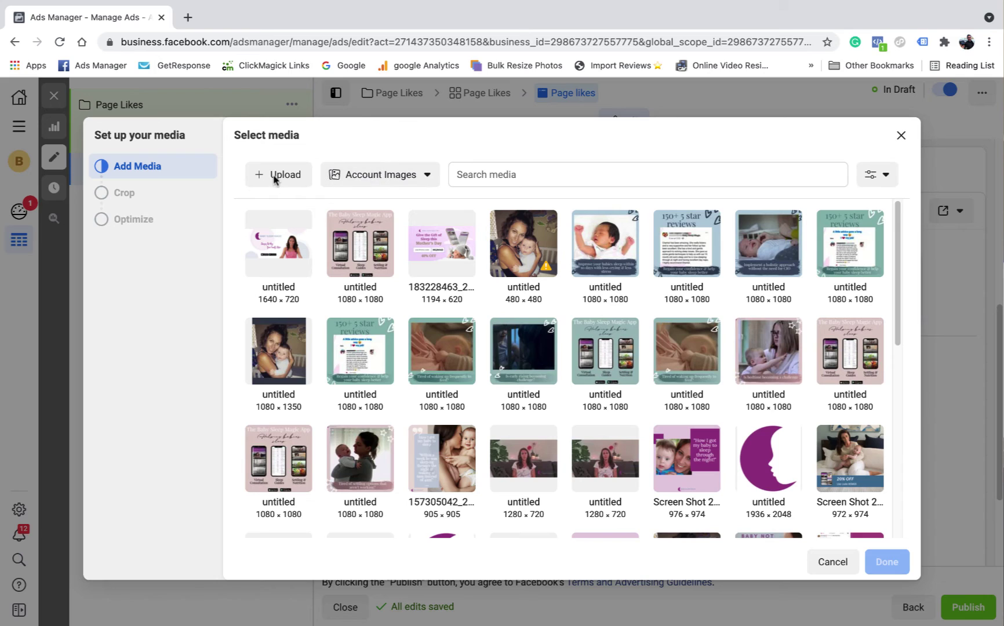
click(394, 177)
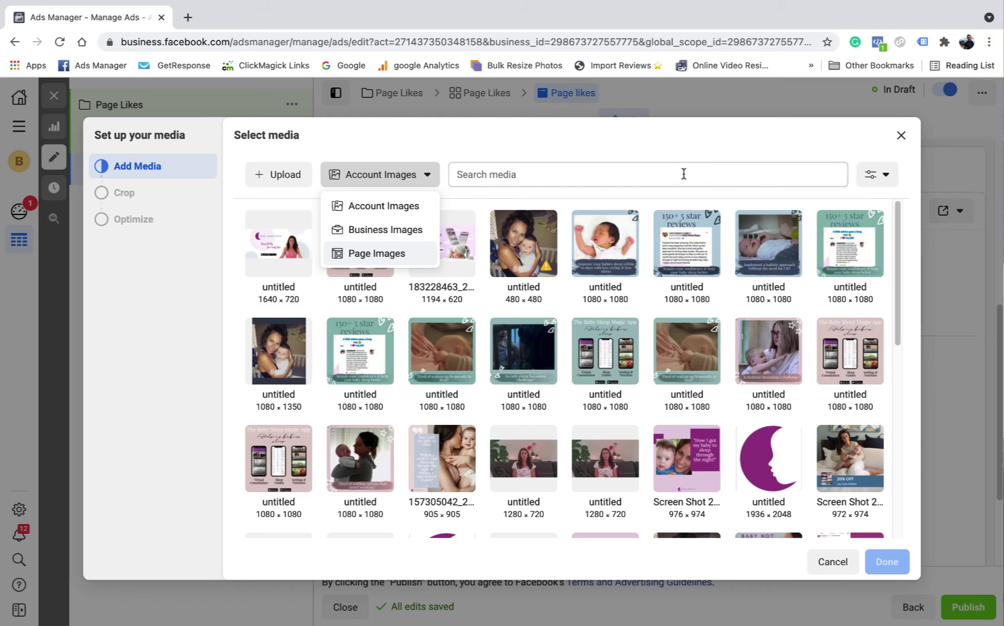
click(716, 144)
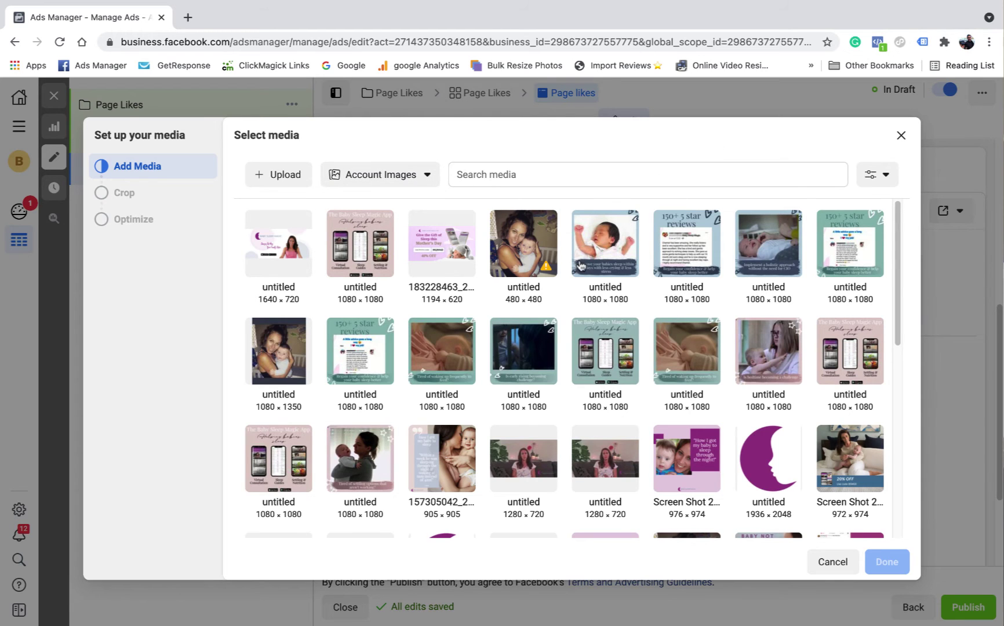
scroll(580, 264, down, 3)
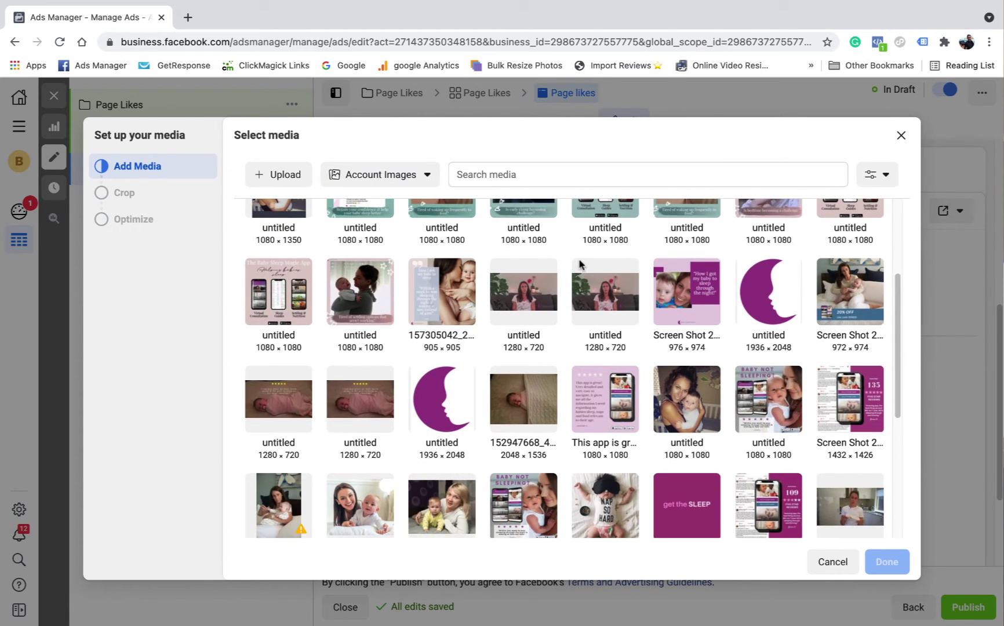
click(686, 414)
click(884, 559)
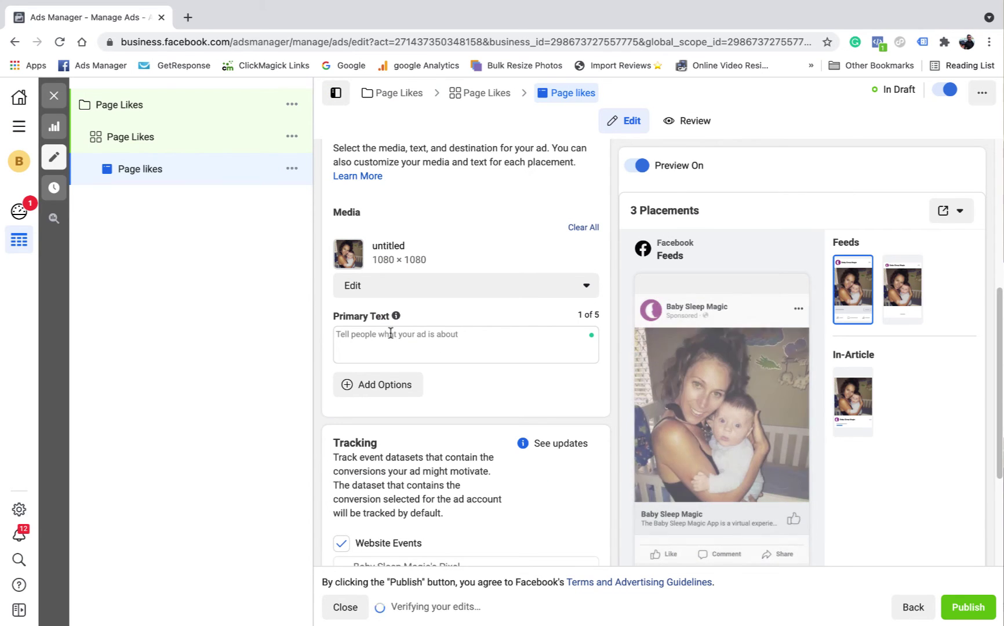
Set the ad's primary text to "Stay up to date with the latest baby tips and advice.".
click(390, 334)
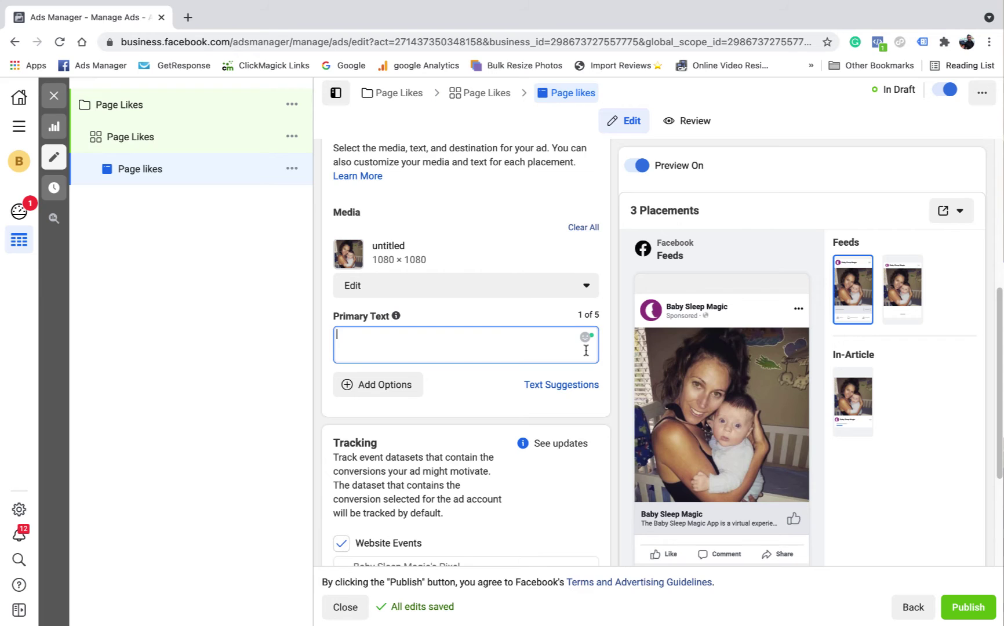
text(Stay up to date with the lates)
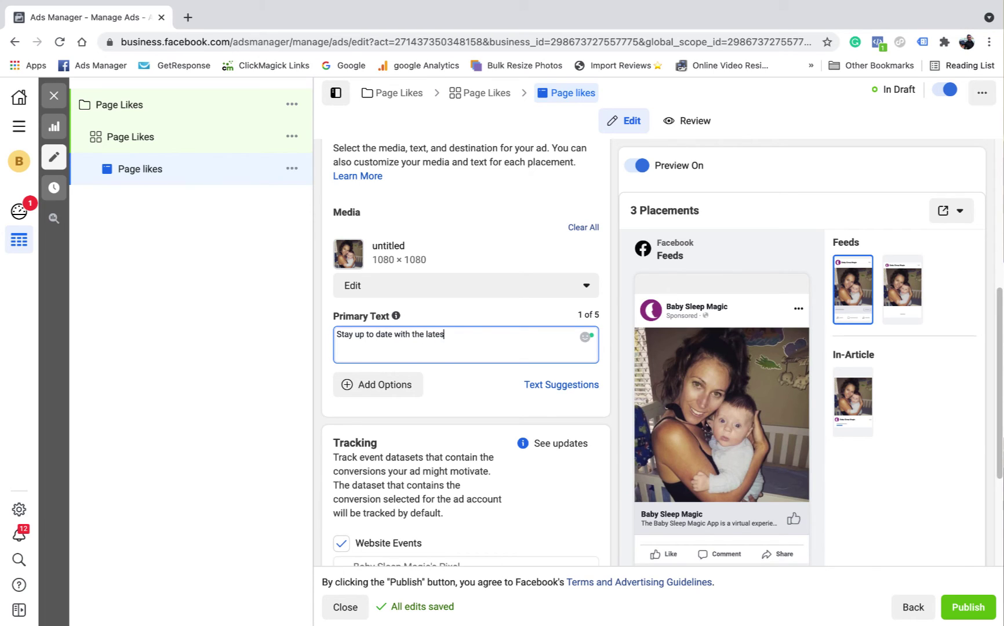
text(t baby tips and advice.)
click(515, 315)
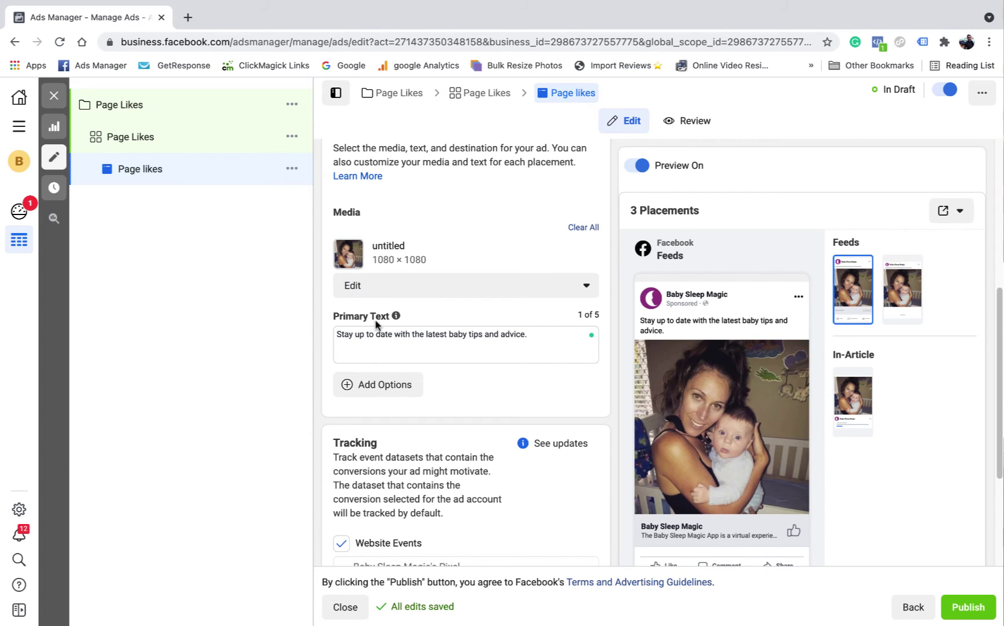
scroll(488, 343, down, 3)
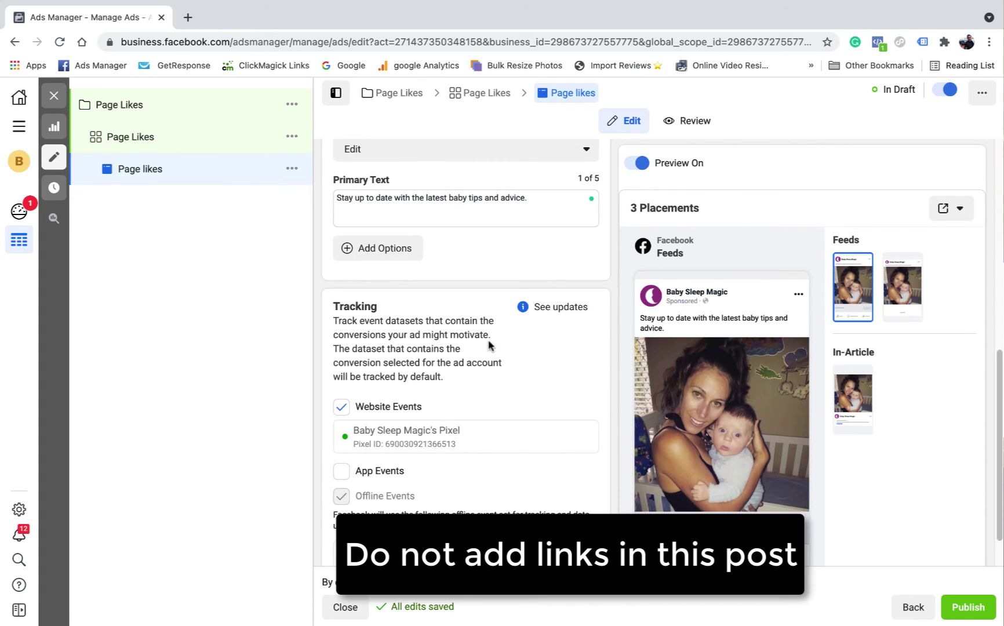
Review the draft ad's tracking settings, Facebook Page identity, media, primary text and feed preview.
scroll(490, 343, down, 1)
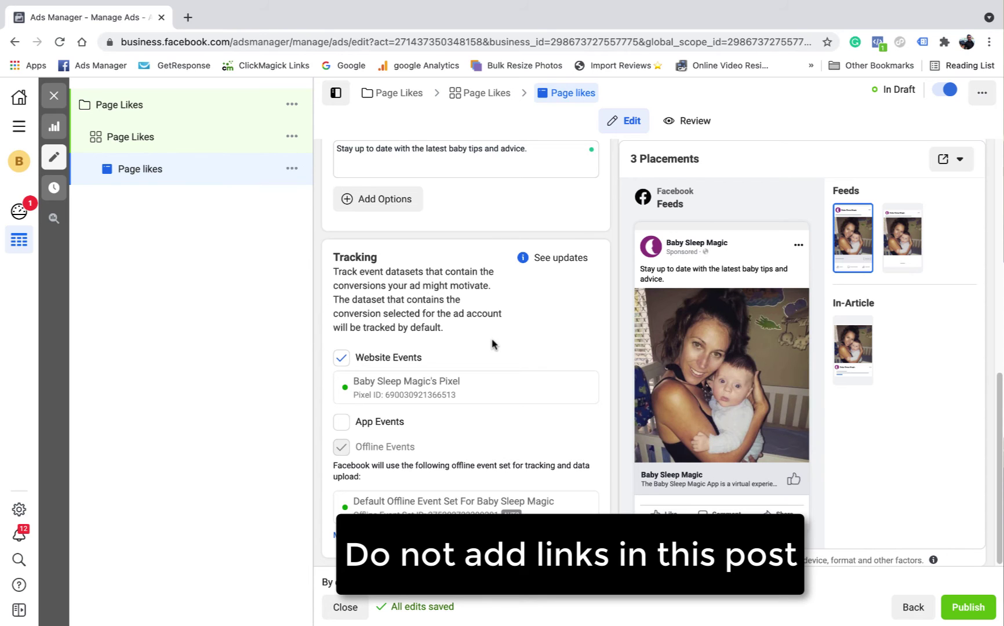
scroll(531, 372, up, 2)
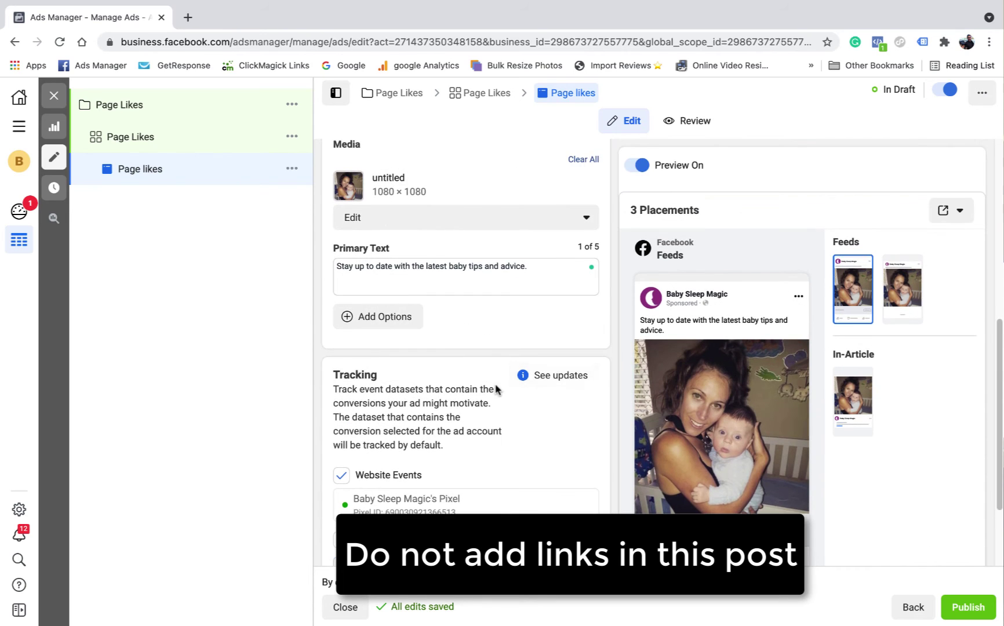
scroll(405, 406, down, 1)
scroll(406, 432, down, 2)
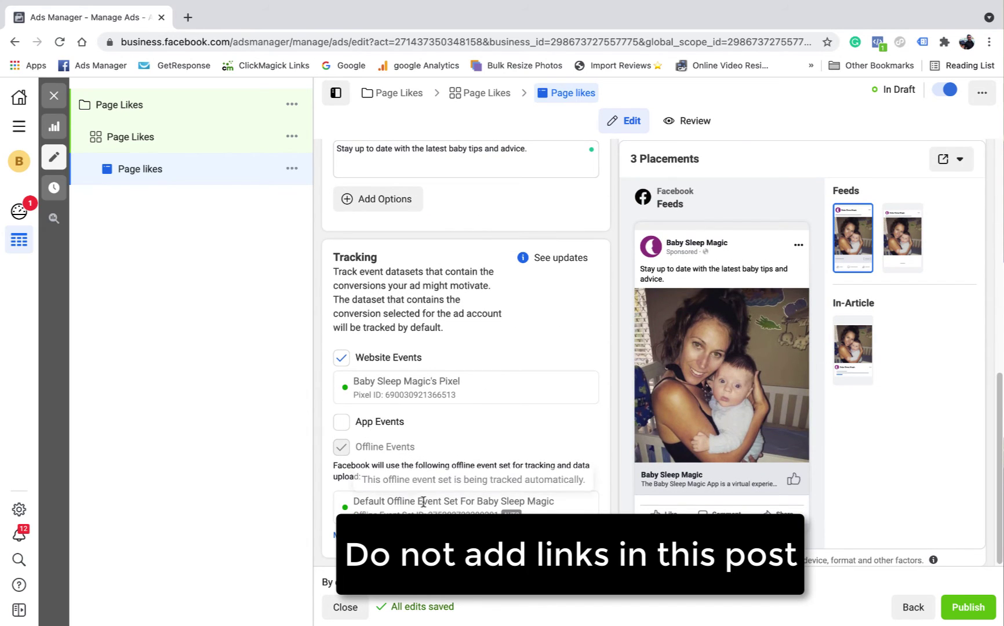
scroll(488, 335, up, 1)
scroll(488, 335, up, 5)
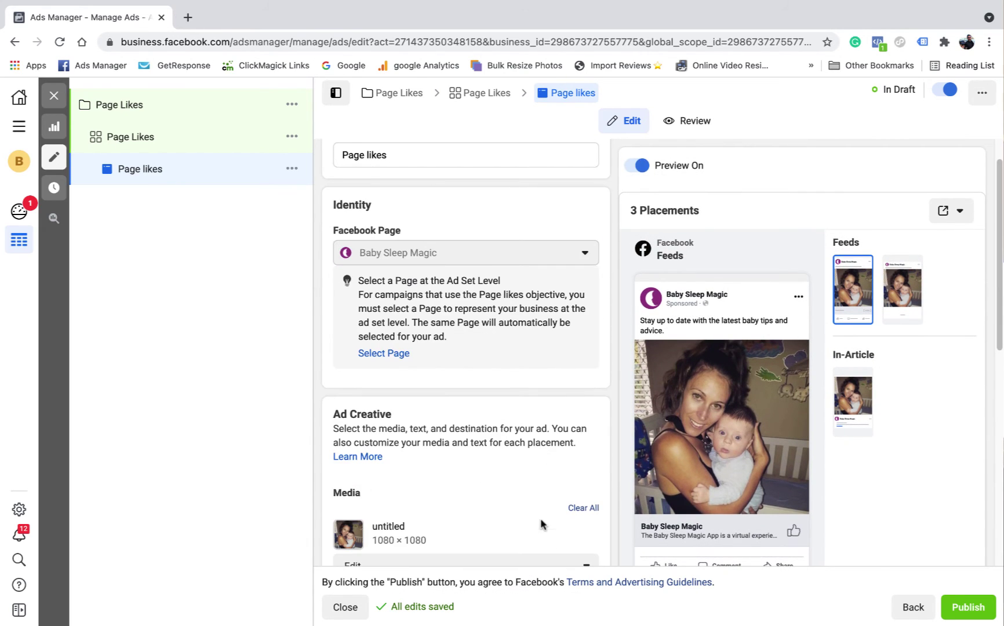
scroll(542, 525, down, 6)
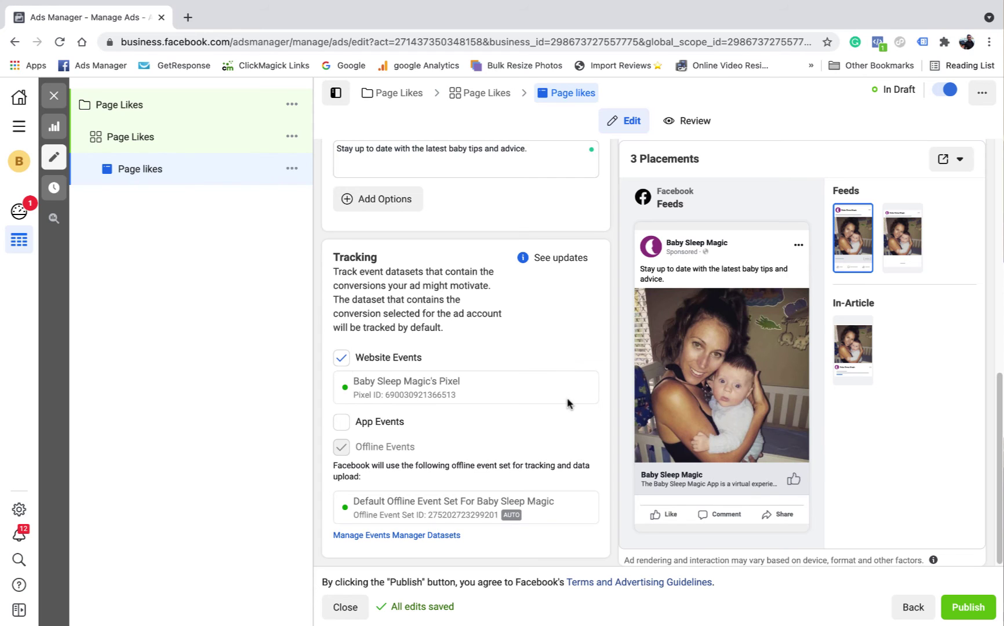
scroll(574, 400, up, 1)
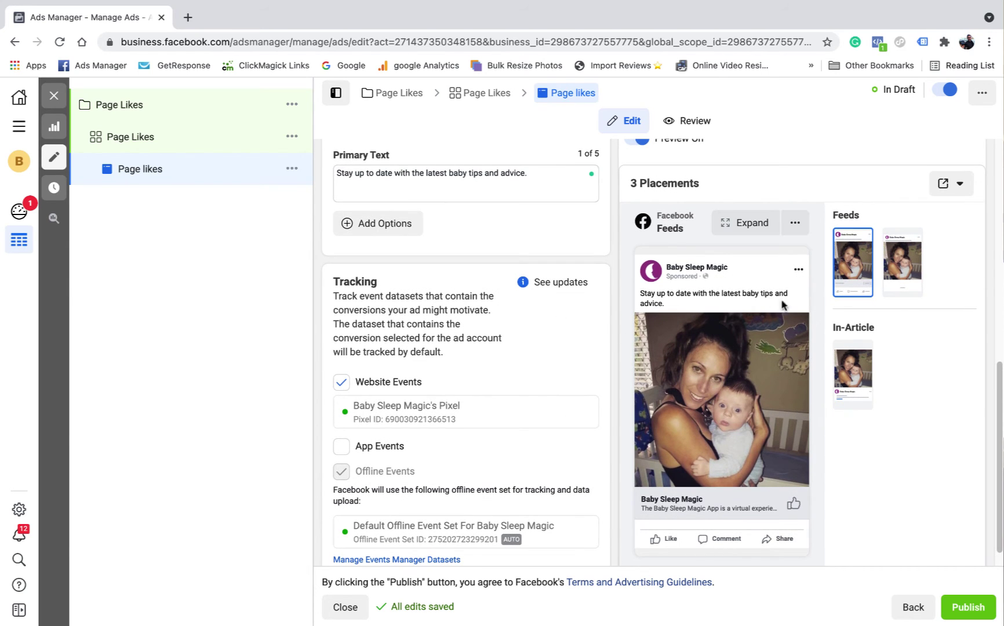
scroll(681, 496, down, 1)
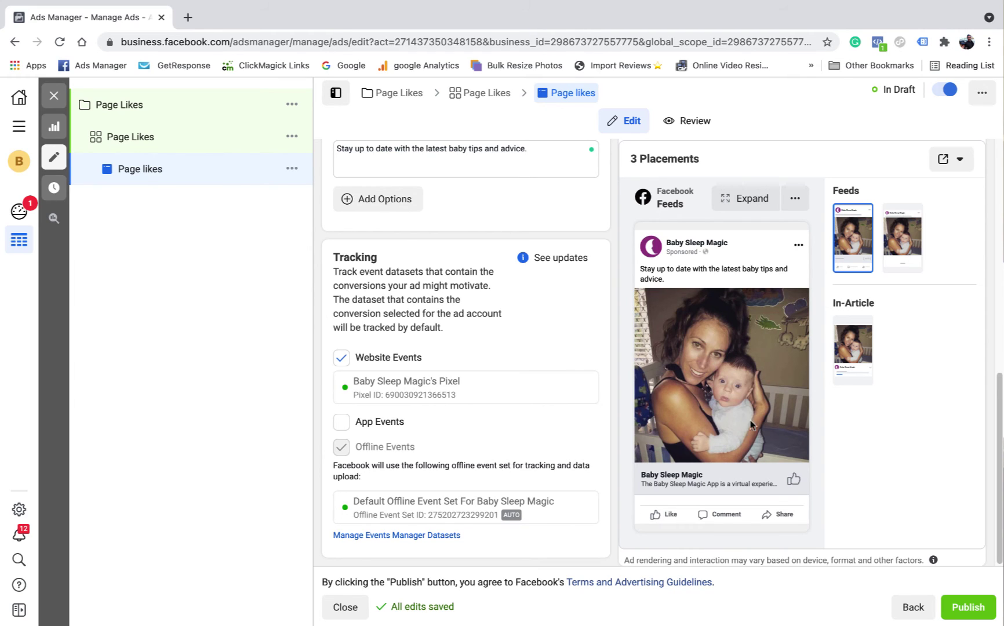
scroll(588, 455, up, 5)
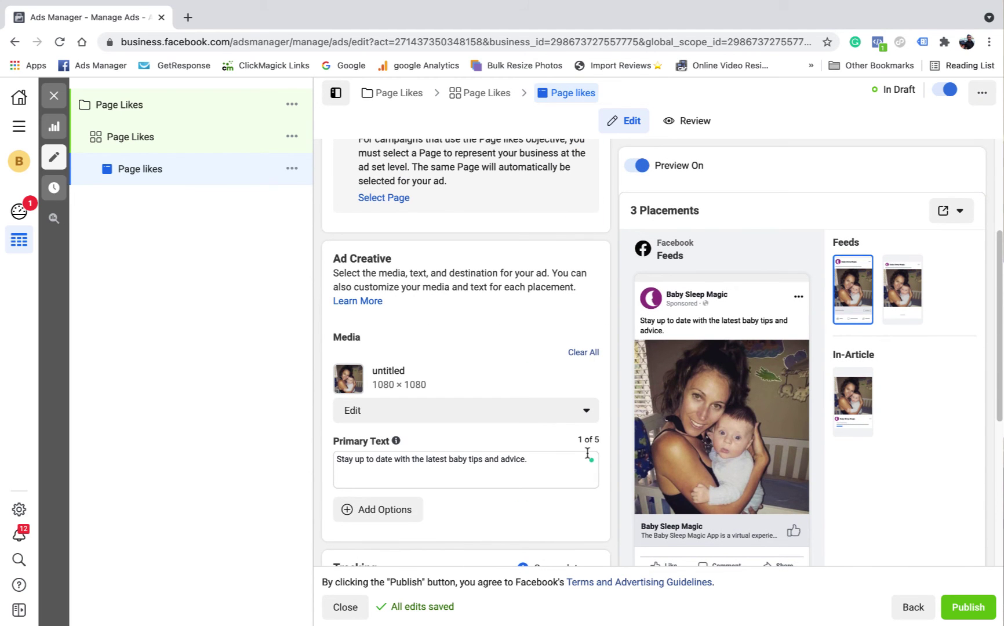
scroll(582, 453, up, 3)
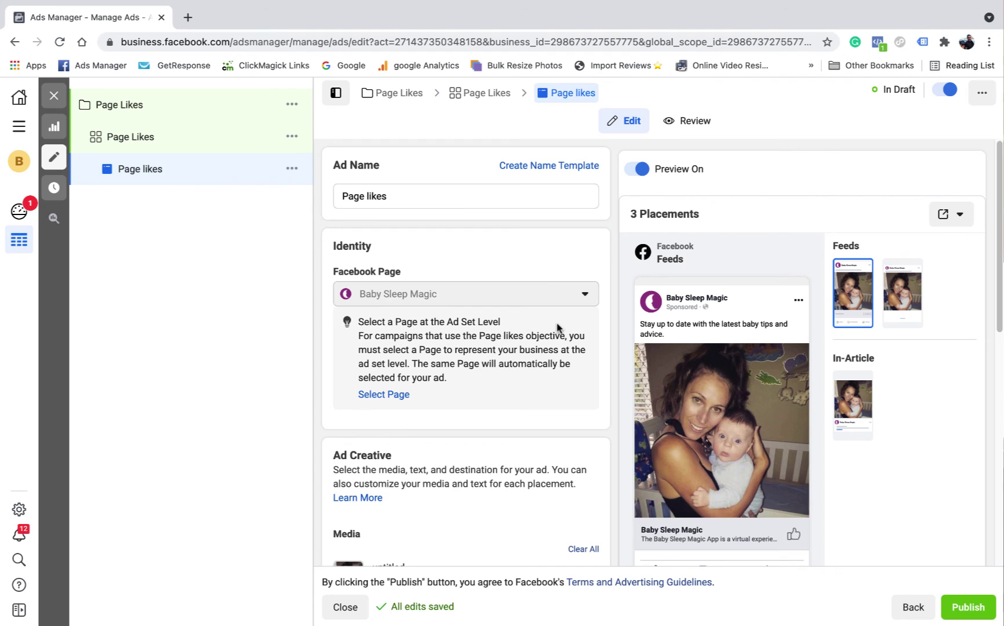
scroll(892, 559, down, 1)
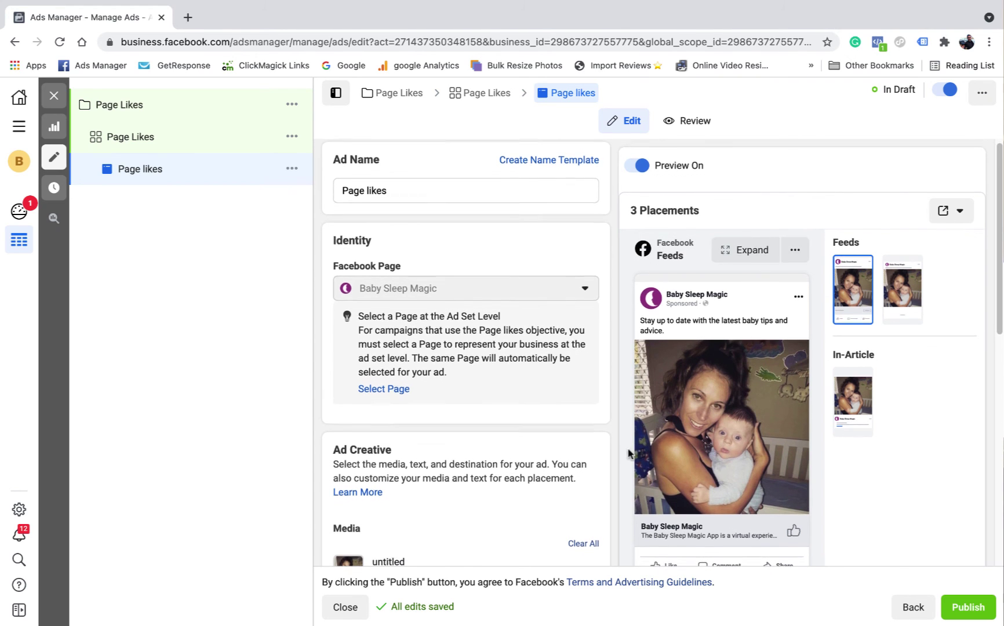
scroll(890, 559, down, 3)
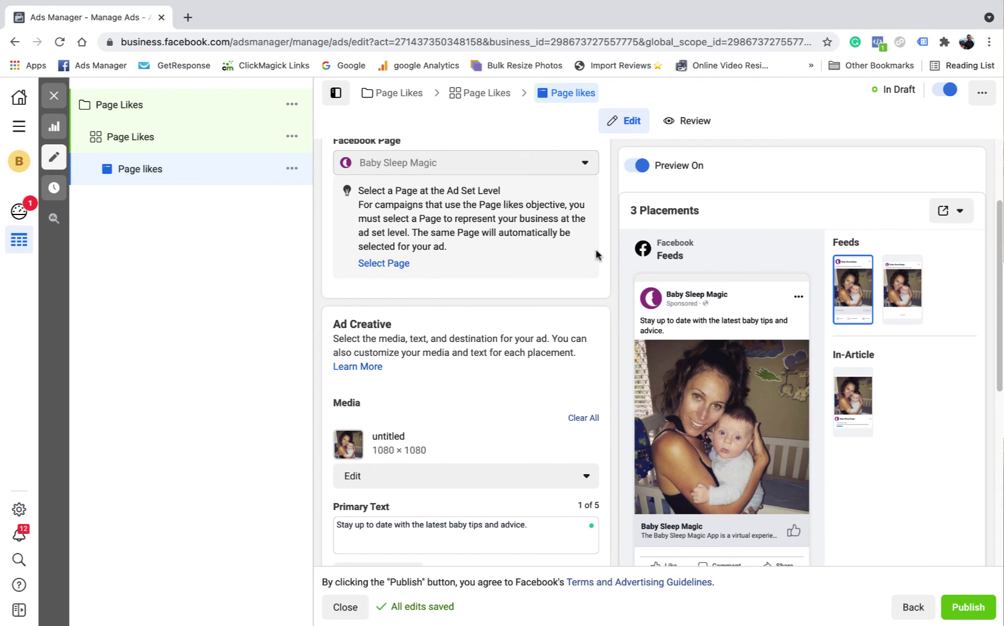
Close the ad editor with the ad kept as a draft and show the campaign list.
click(54, 96)
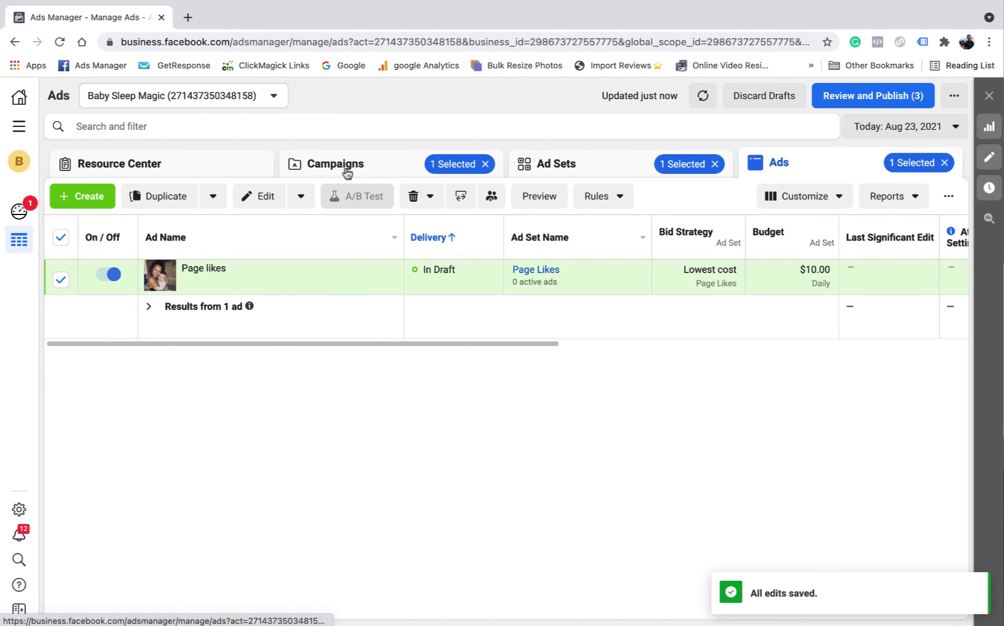
click(345, 168)
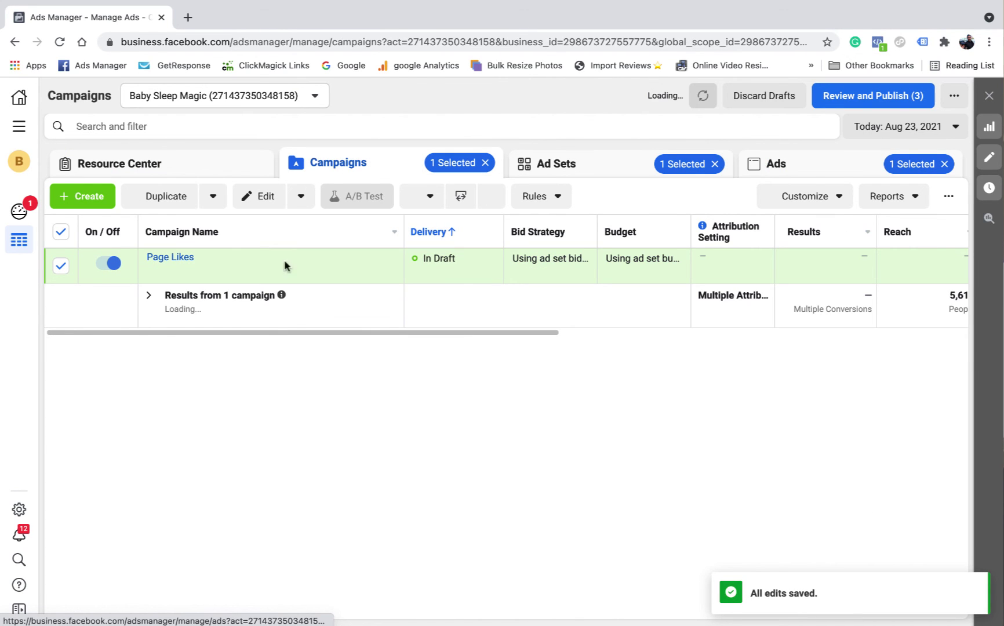